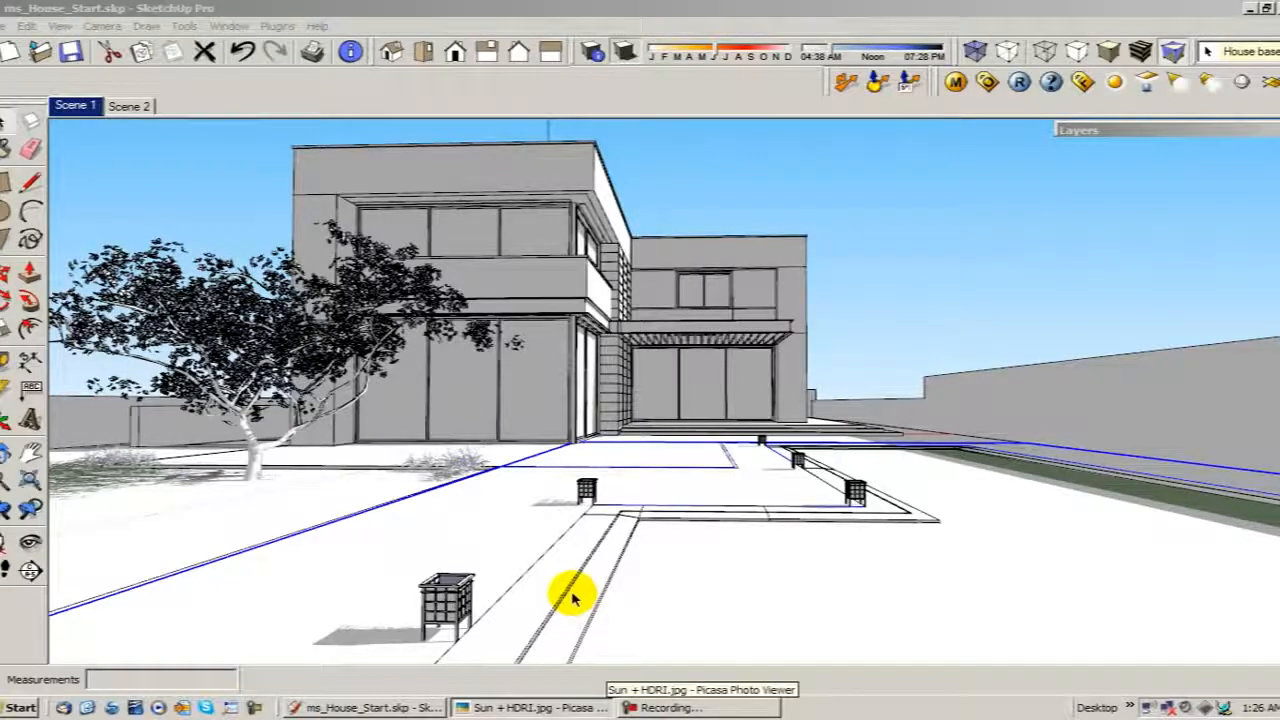
View the Sun + HDRI.jpg reference render in Picasa Photo Viewer and close it.
{"action": "key", "text": "super"}
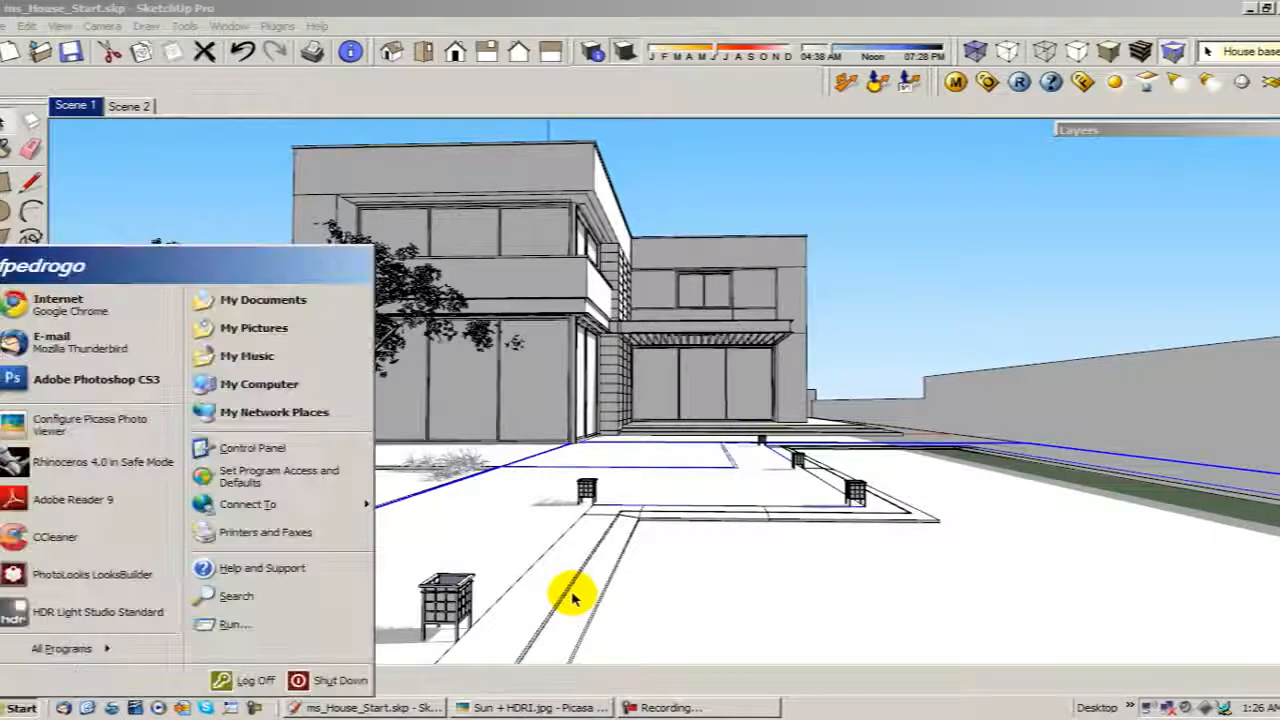
{"action": "left_click", "coordinate": [523, 708]}
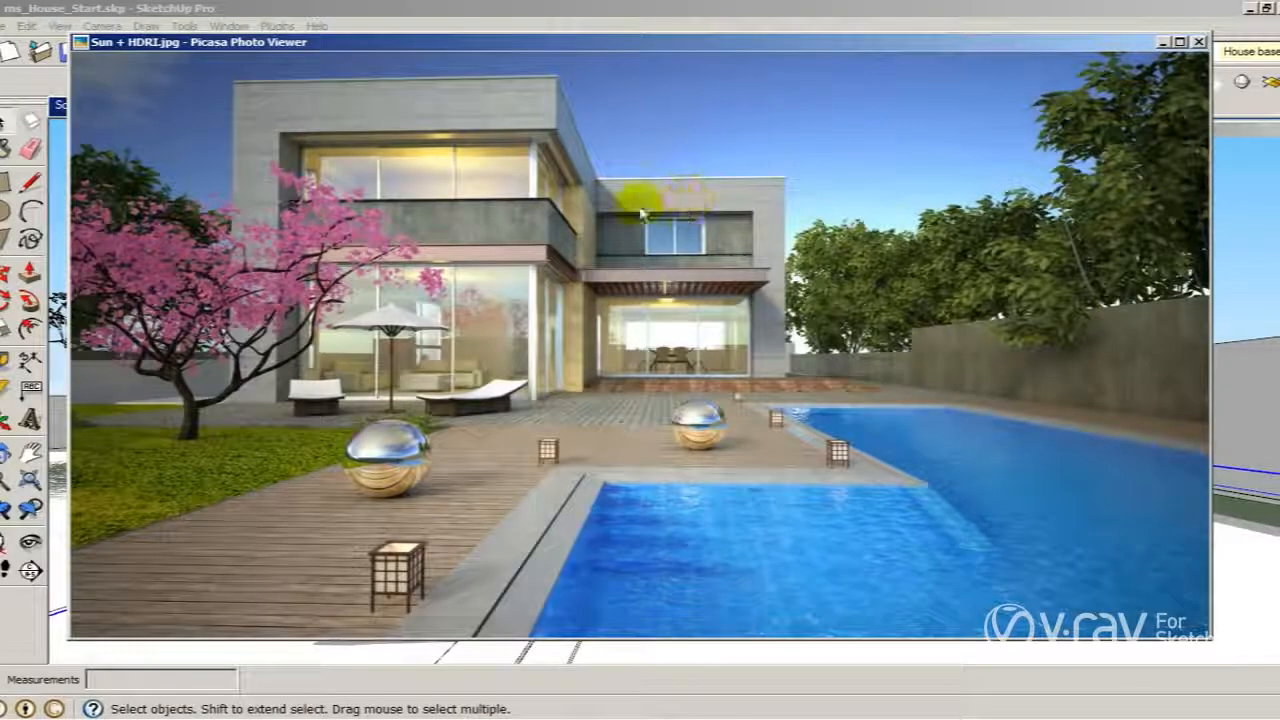
{"action": "left_click", "coordinate": [1198, 42]}
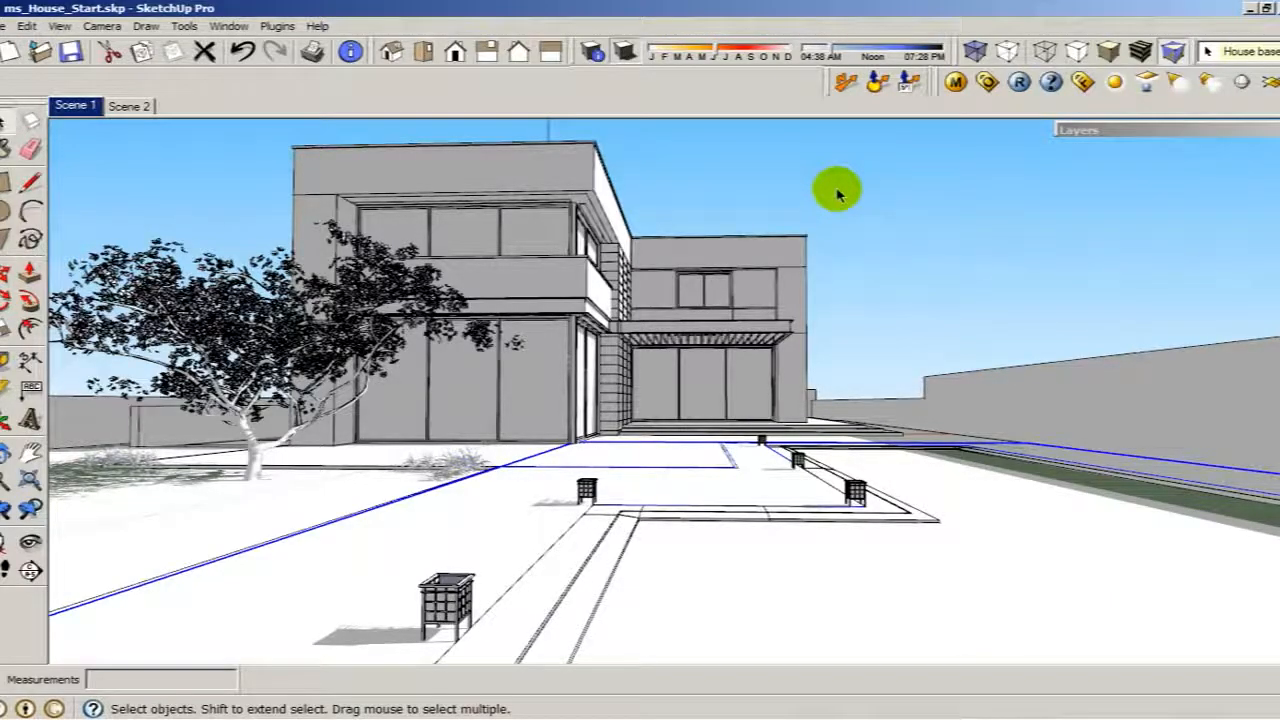
Open the V-Ray render options and review the Global Switches and Image Sampler settings, keeping Adaptive Subdivision as the sampler type.
{"action": "left_click", "coordinate": [986, 83]}
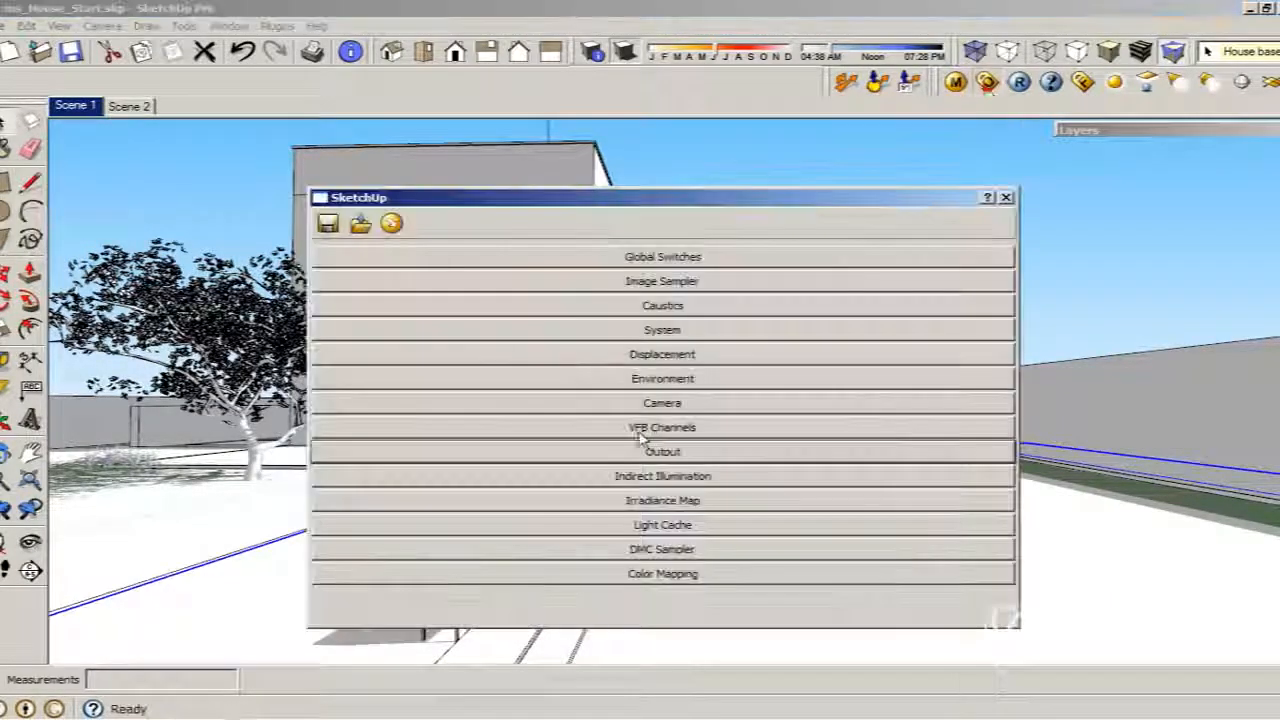
{"action": "left_click", "coordinate": [684, 283]}
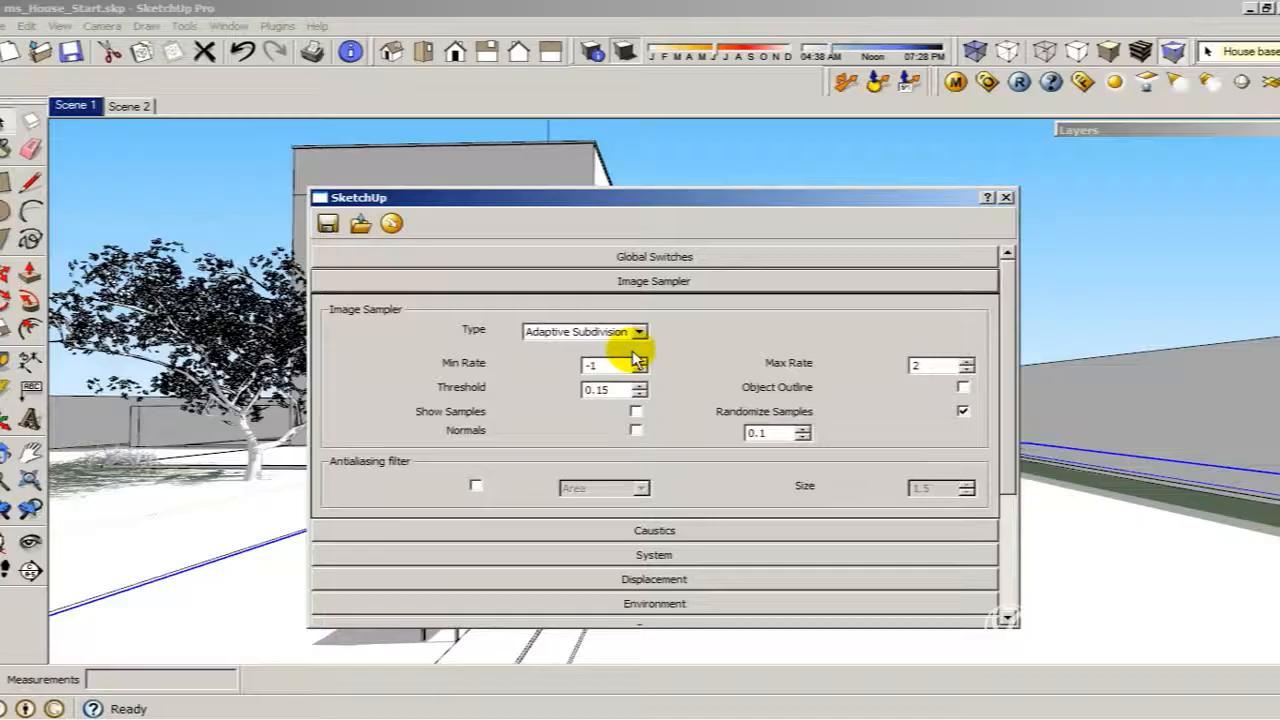
{"action": "left_click", "coordinate": [615, 256]}
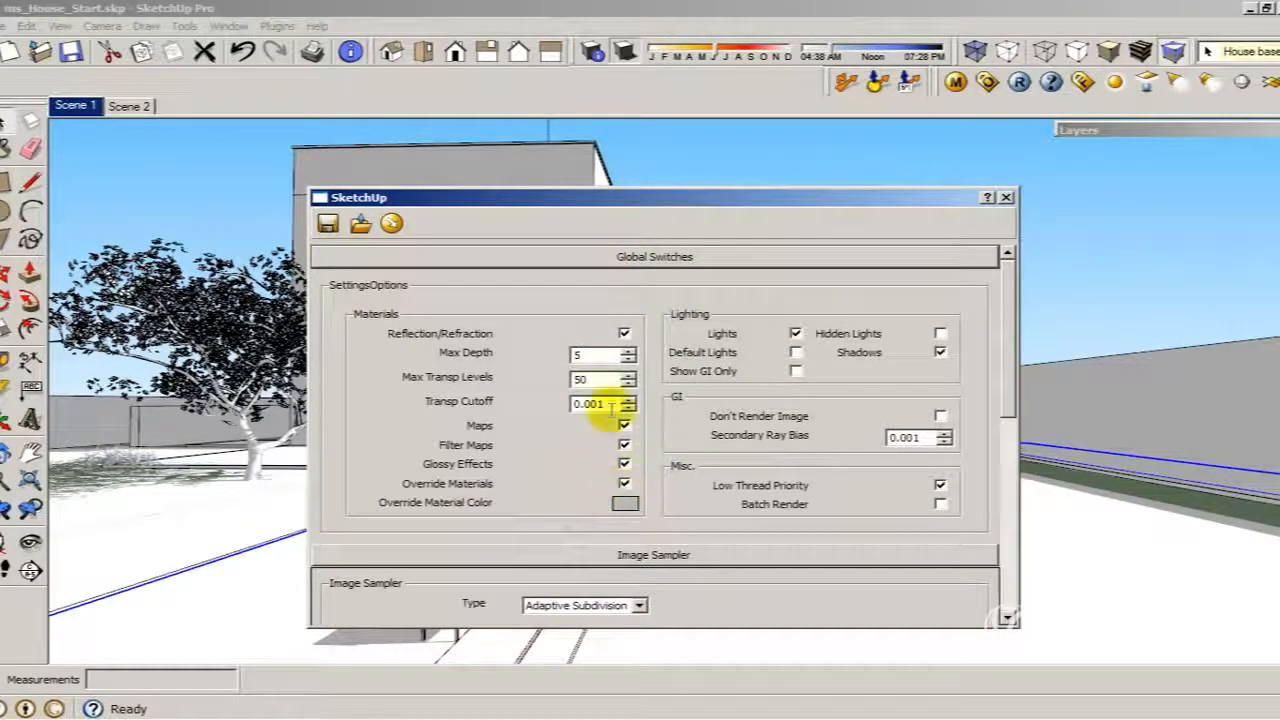
{"action": "left_click", "coordinate": [630, 258]}
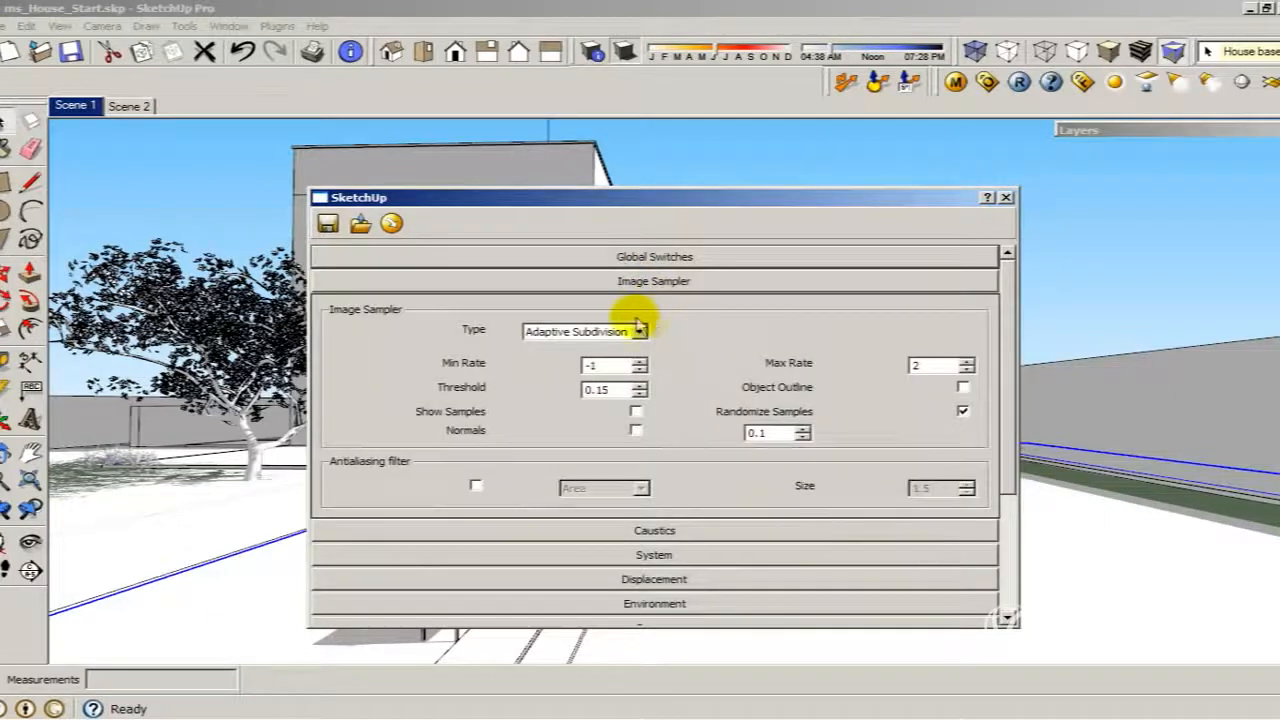
{"action": "left_click", "coordinate": [635, 331]}
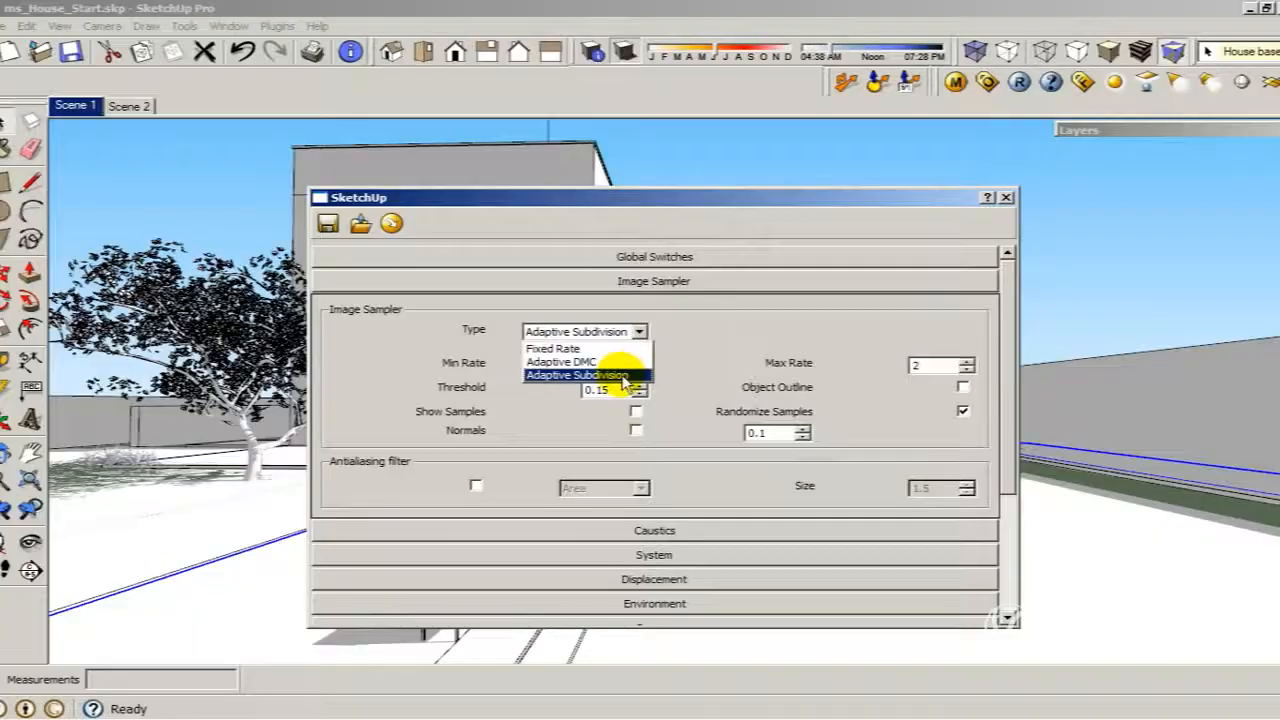
{"action": "left_click", "coordinate": [624, 376]}
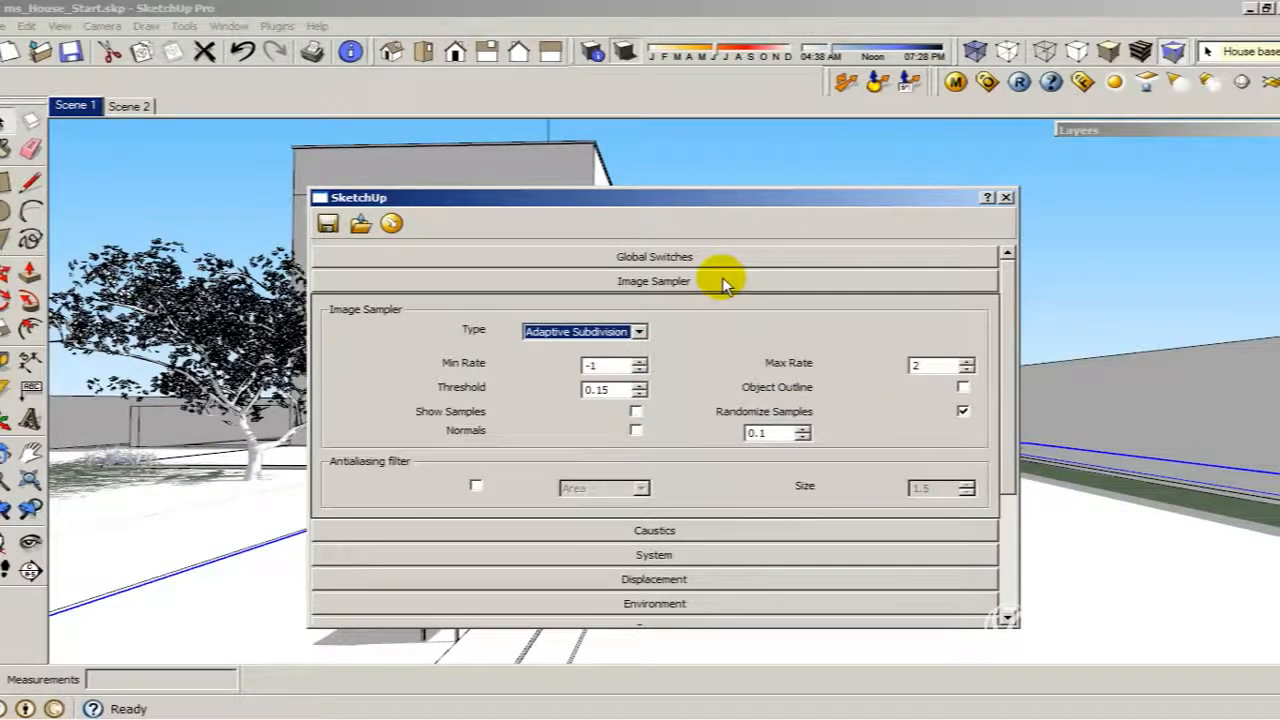
{"action": "left_click", "coordinate": [640, 331]}
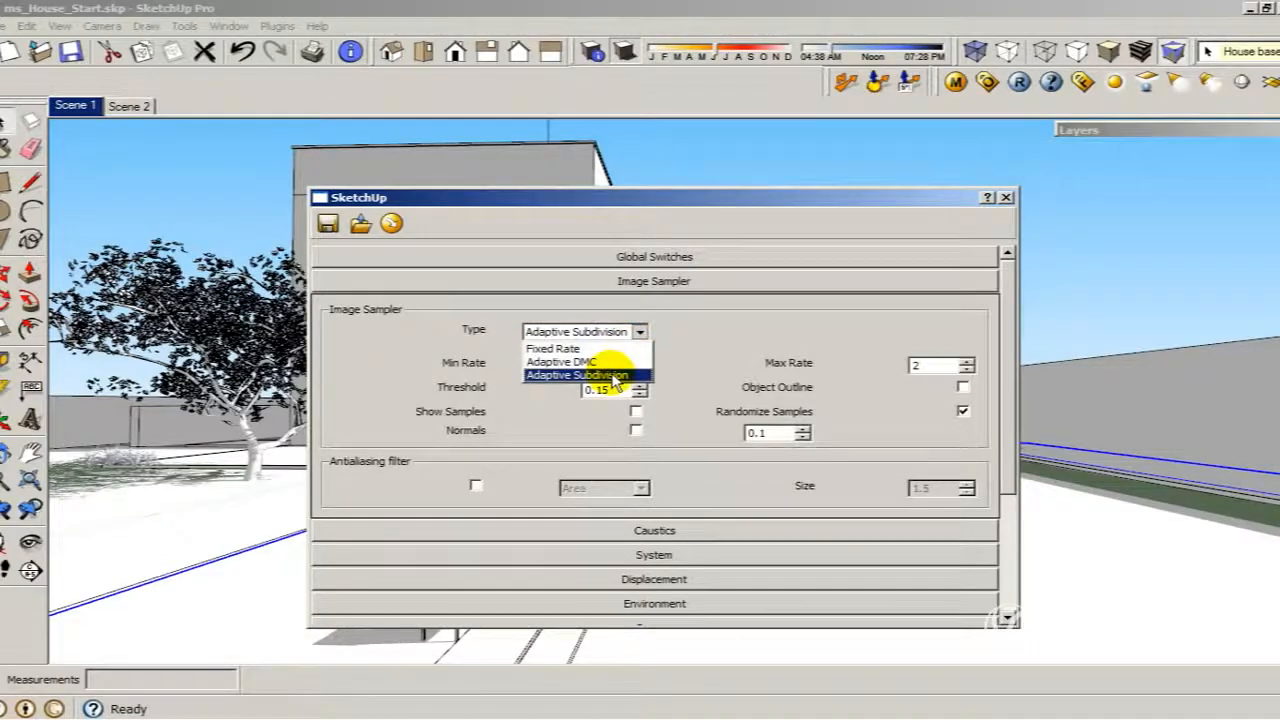
{"action": "left_click", "coordinate": [705, 345]}
{"action": "left_click", "coordinate": [694, 283]}
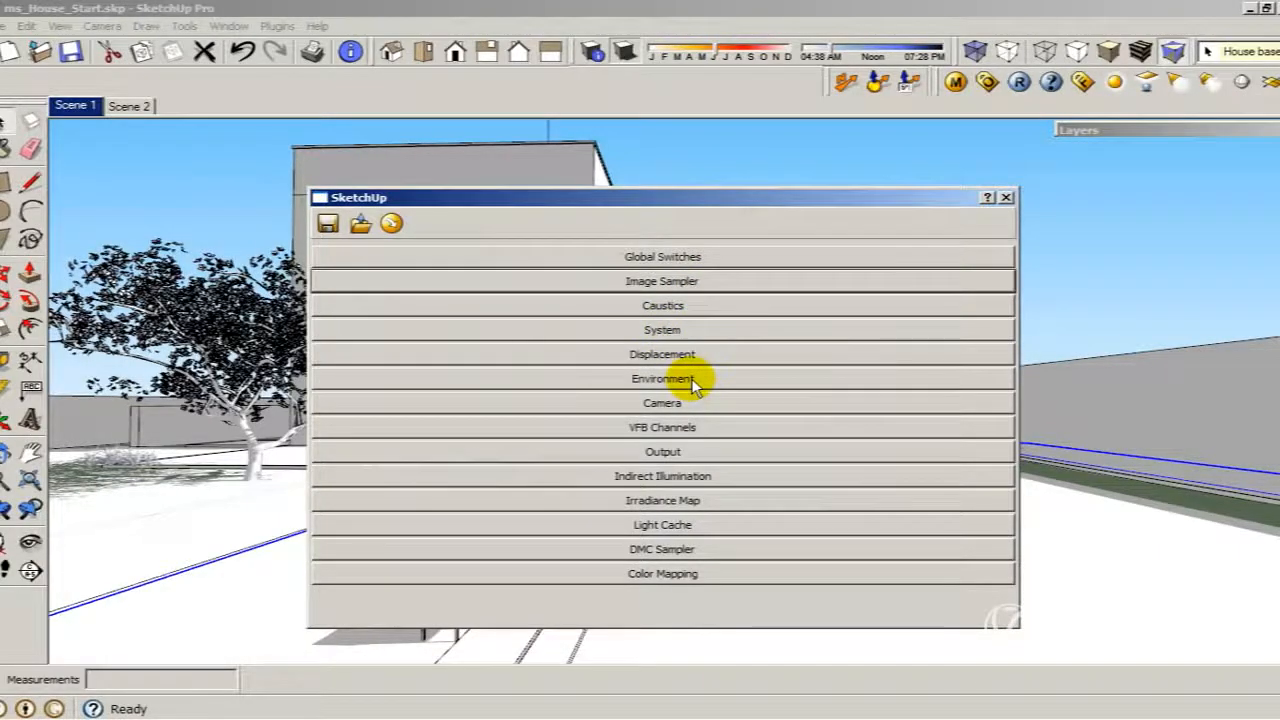
Change the Environment GI Color texture to TexBitmap with UVWGenEnvironment as UVW type and spherical mapping.
{"action": "left_click", "coordinate": [692, 380]}
{"action": "left_click", "coordinate": [633, 446]}
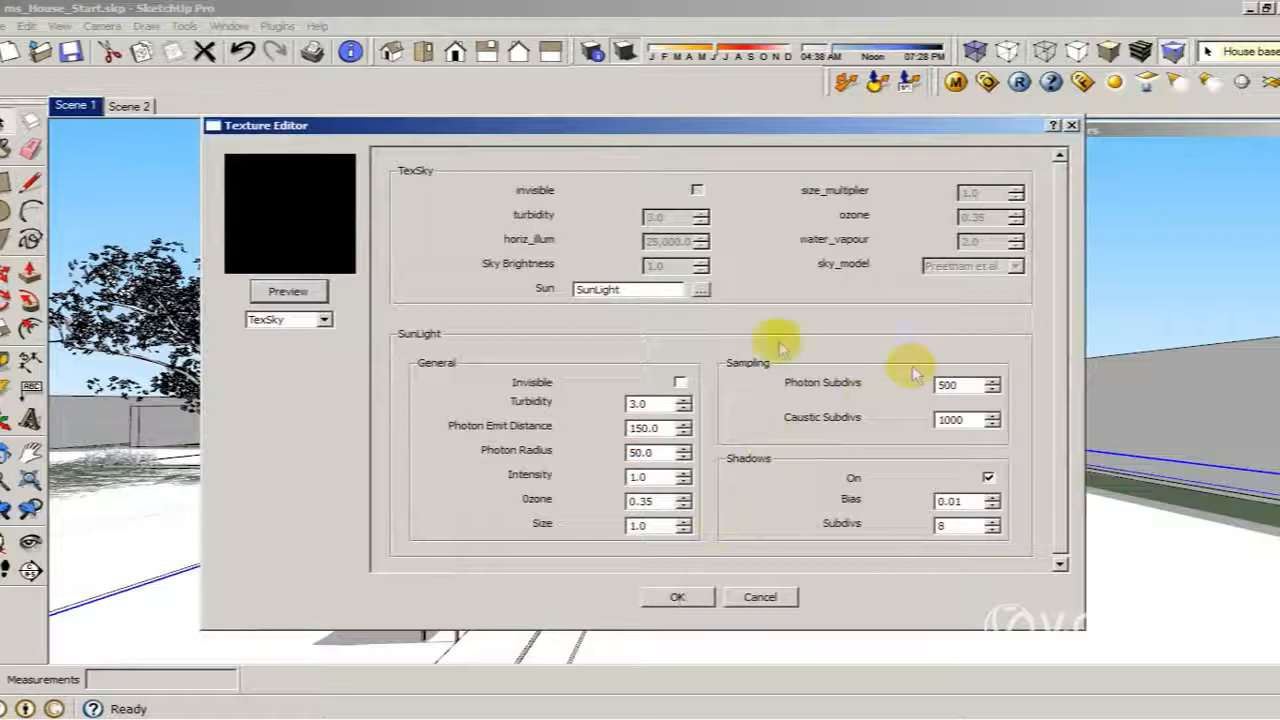
{"action": "left_click", "coordinate": [295, 321]}
{"action": "left_click", "coordinate": [336, 393]}
{"action": "left_click", "coordinate": [313, 319]}
{"action": "left_click_drag", "start_coordinate": [329, 412], "coordinate": [327, 362]}
{"action": "left_click", "coordinate": [275, 362]}
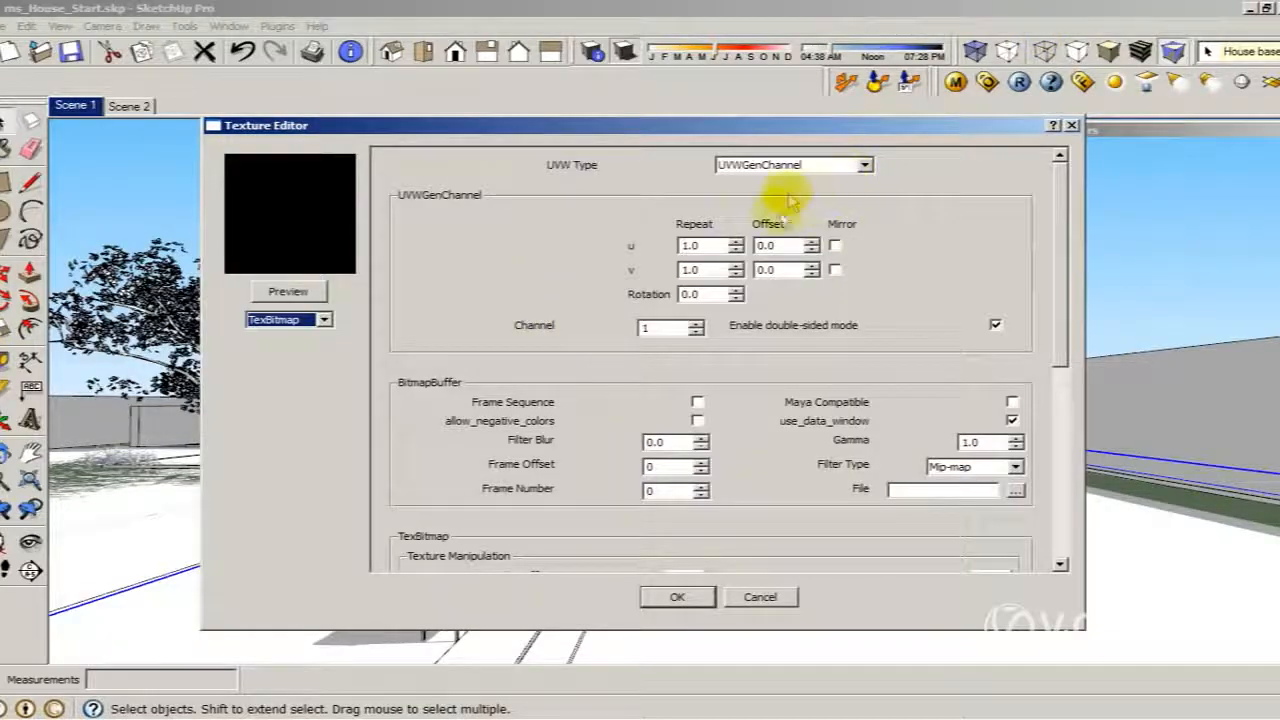
{"action": "left_click", "coordinate": [858, 168]}
{"action": "left_click", "coordinate": [790, 193]}
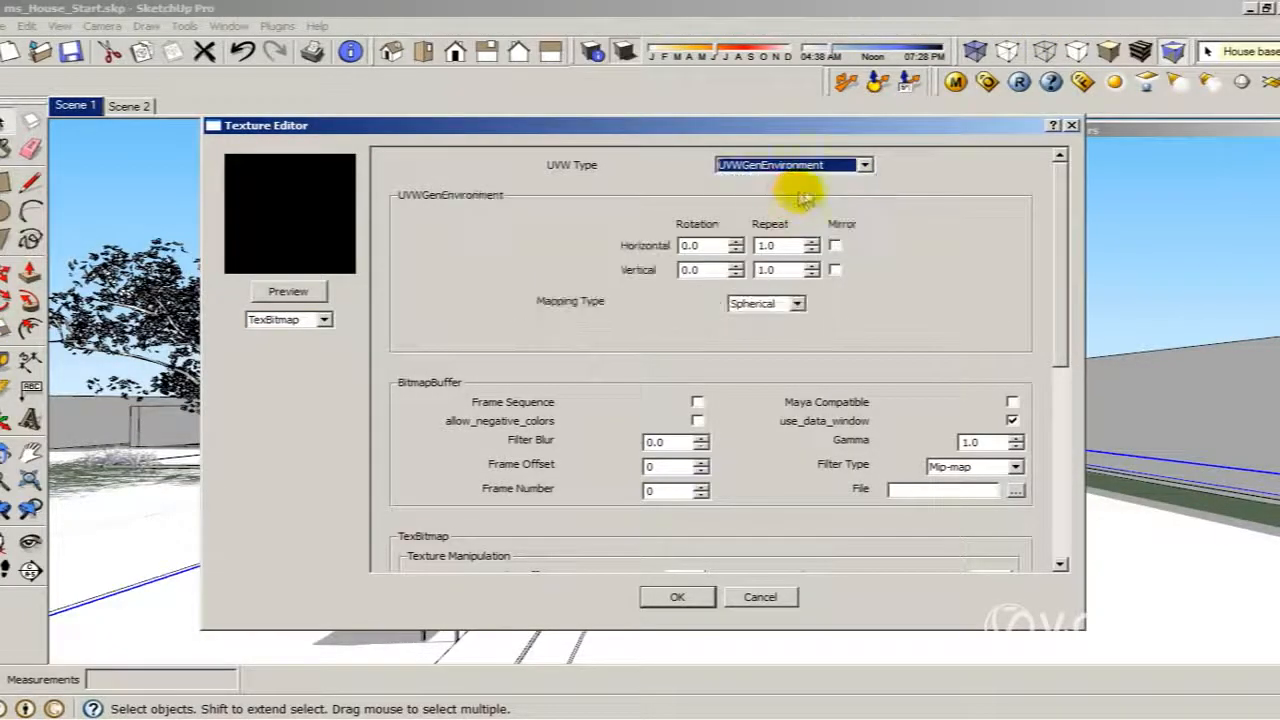
{"action": "left_click", "coordinate": [740, 304]}
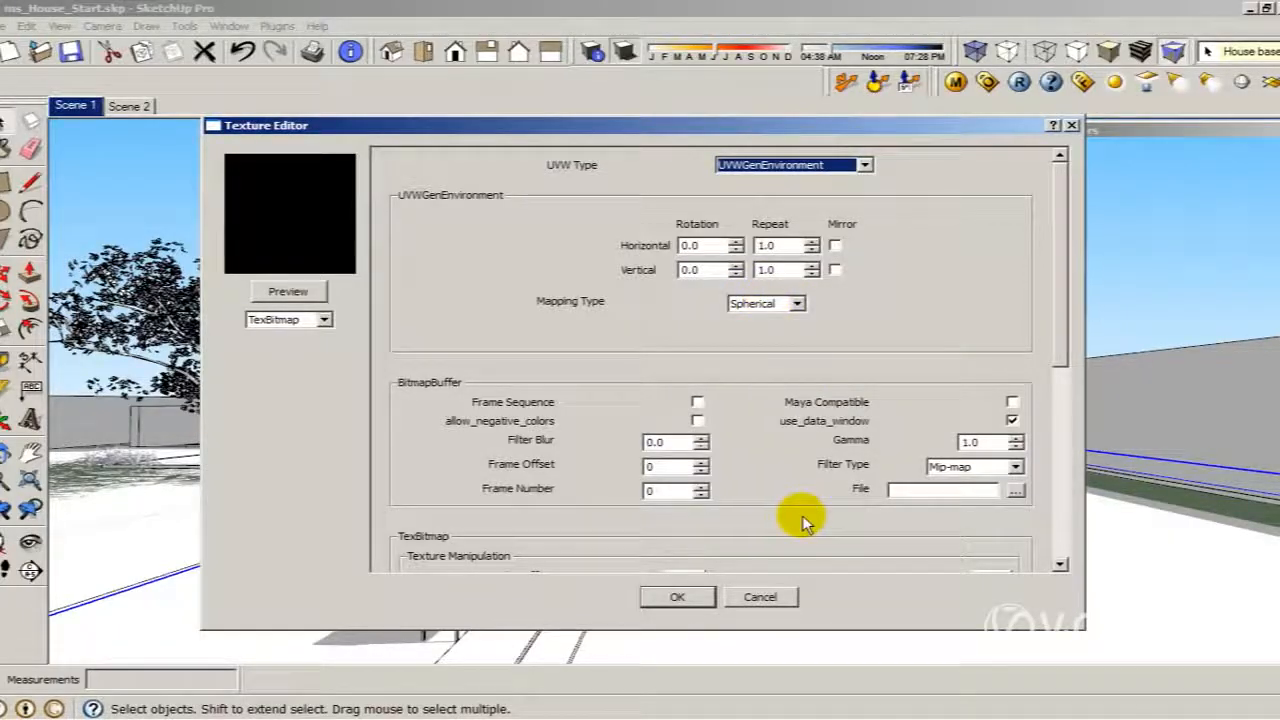
Load sky0042_Blury.hdr from the Sun + HDRI folder as the GI Color bitmap and accept the texture.
{"action": "left_click", "coordinate": [1015, 491]}
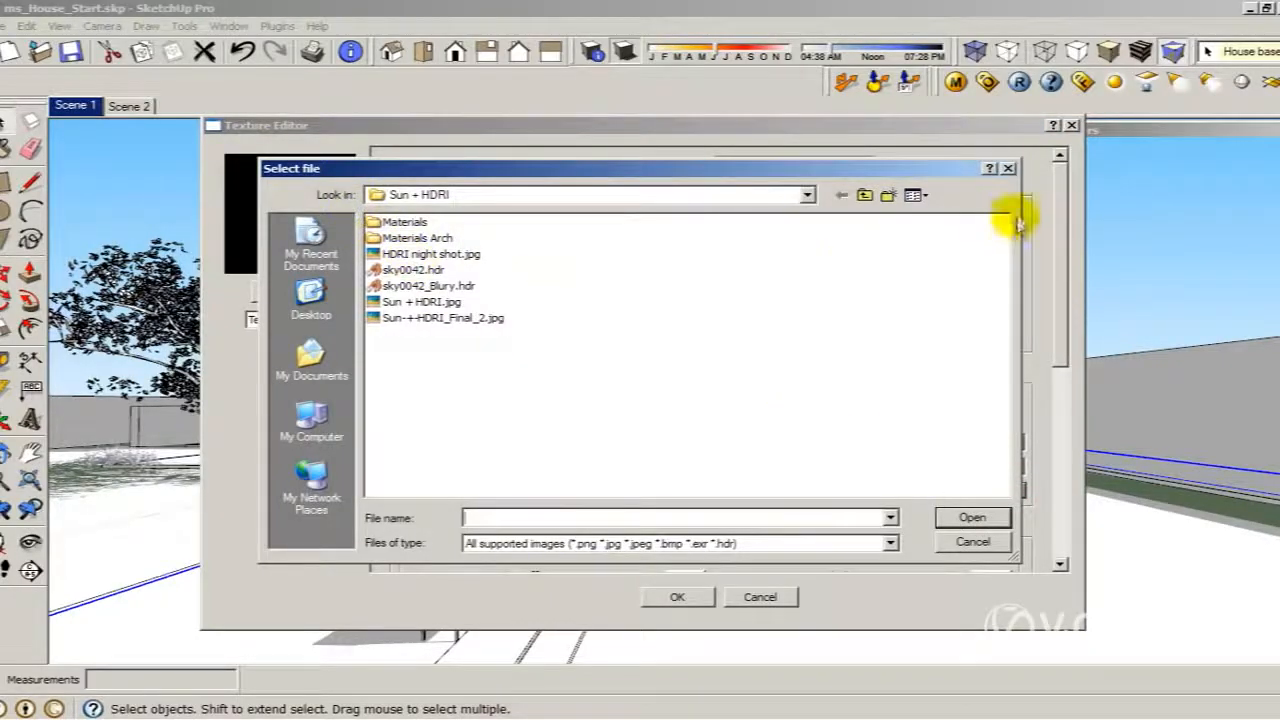
{"action": "left_click", "coordinate": [925, 200]}
{"action": "left_click", "coordinate": [938, 210]}
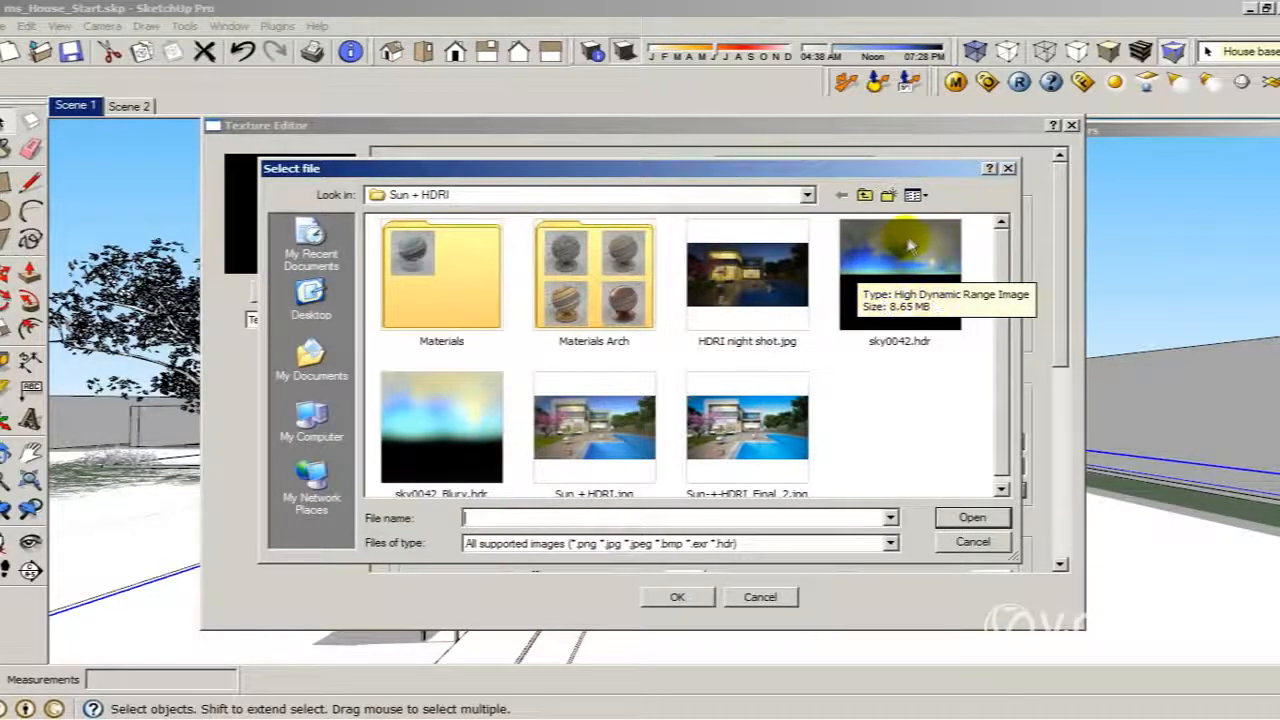
{"action": "double_click", "coordinate": [424, 405]}
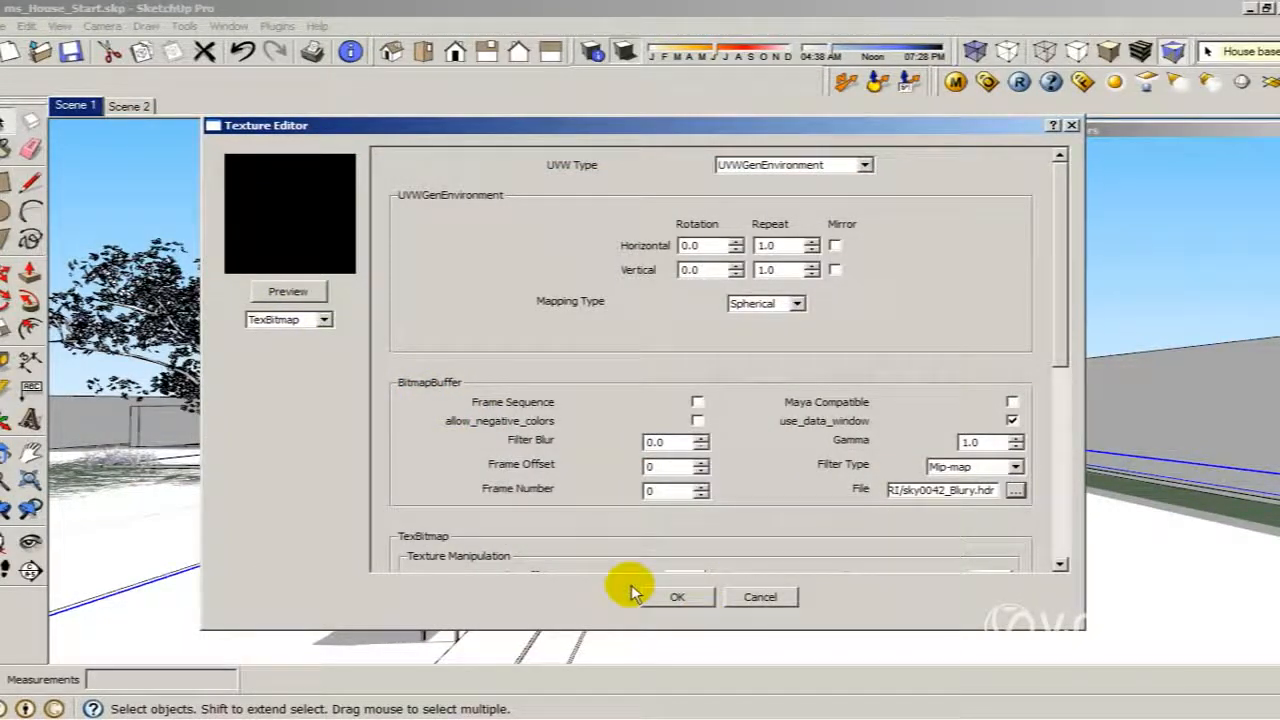
{"action": "left_click", "coordinate": [678, 598]}
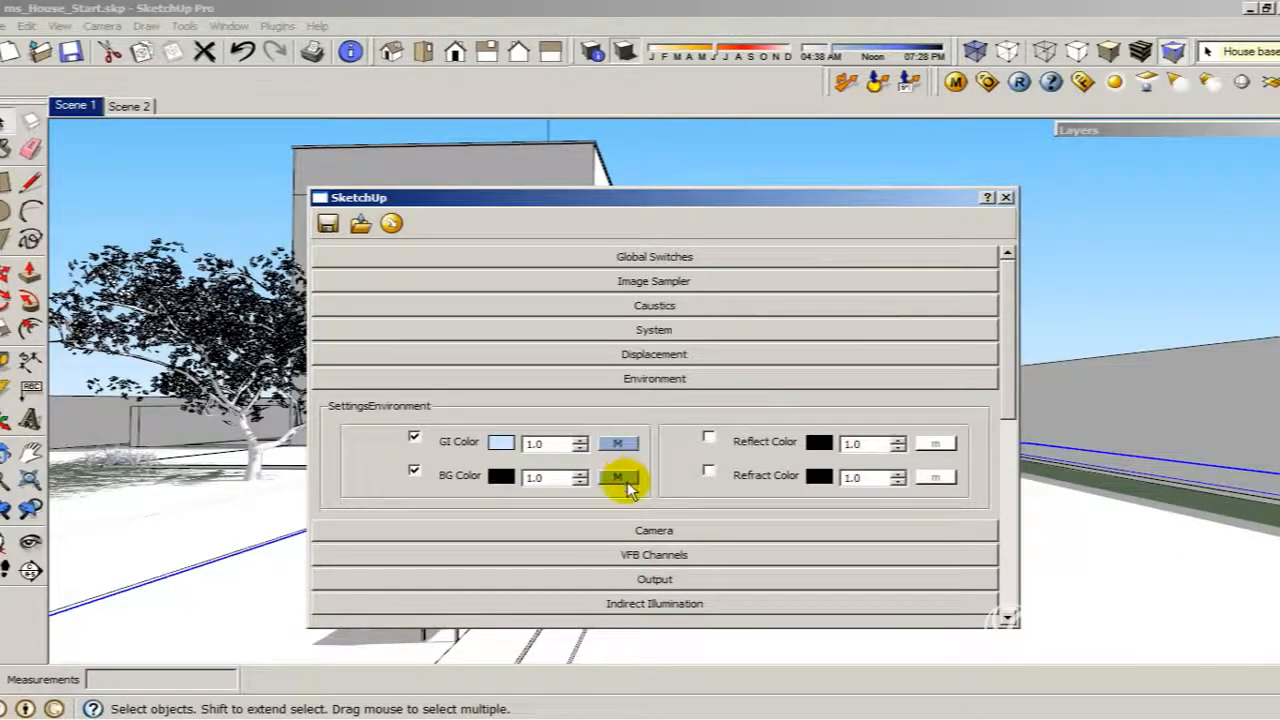
Change the Environment BG Color texture to TexBitmap with UVWGenEnvironment as UVW type.
{"action": "left_click", "coordinate": [627, 481]}
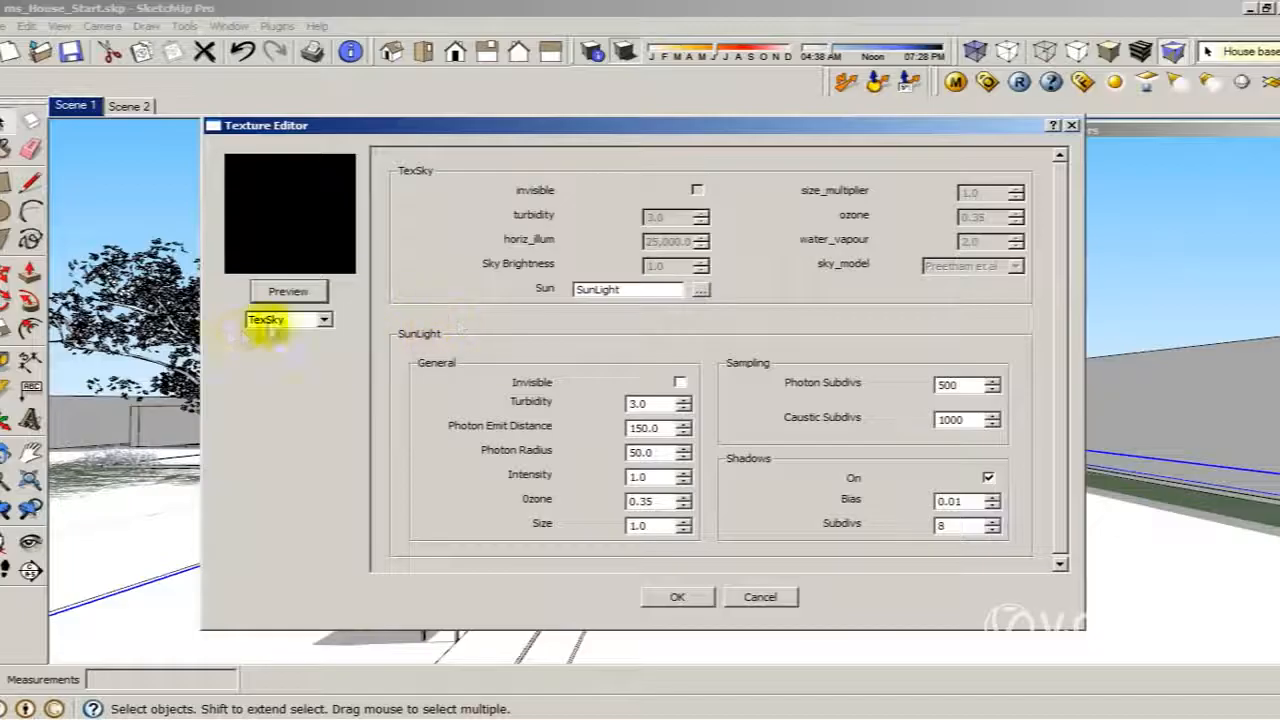
{"action": "left_click", "coordinate": [288, 319]}
{"action": "left_click_drag", "start_coordinate": [325, 398], "coordinate": [322, 362]}
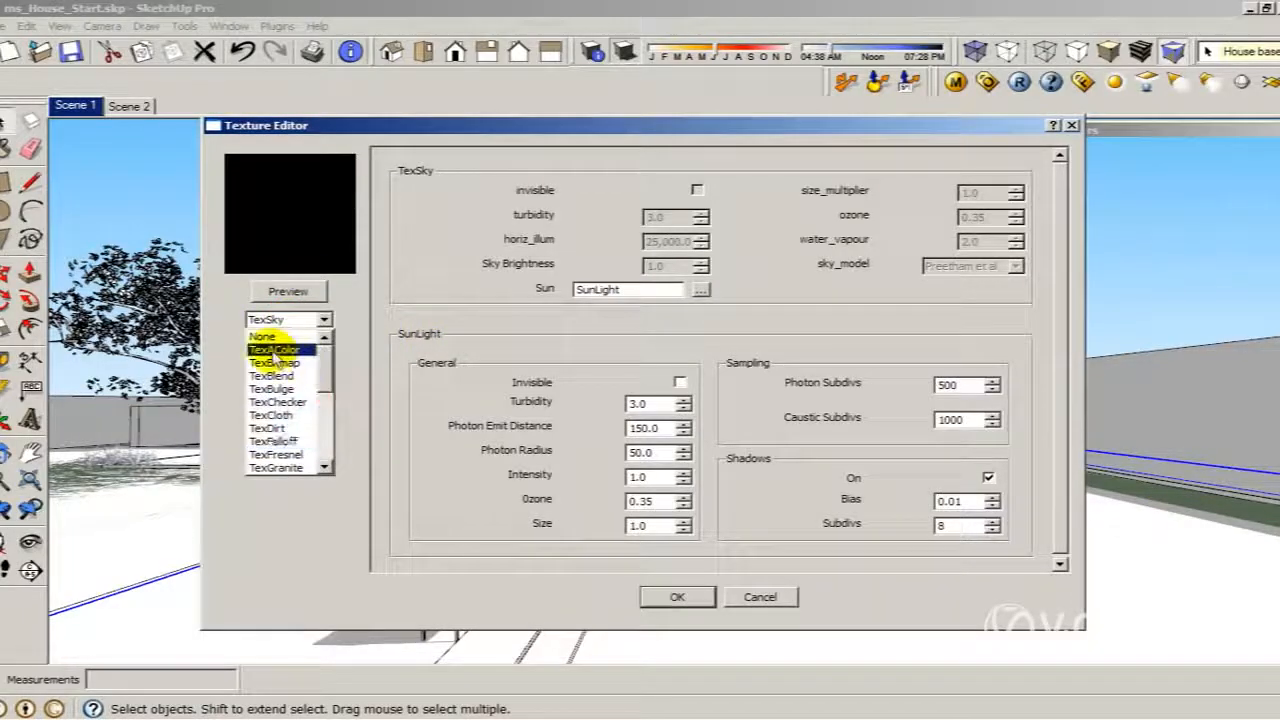
{"action": "left_click", "coordinate": [276, 363]}
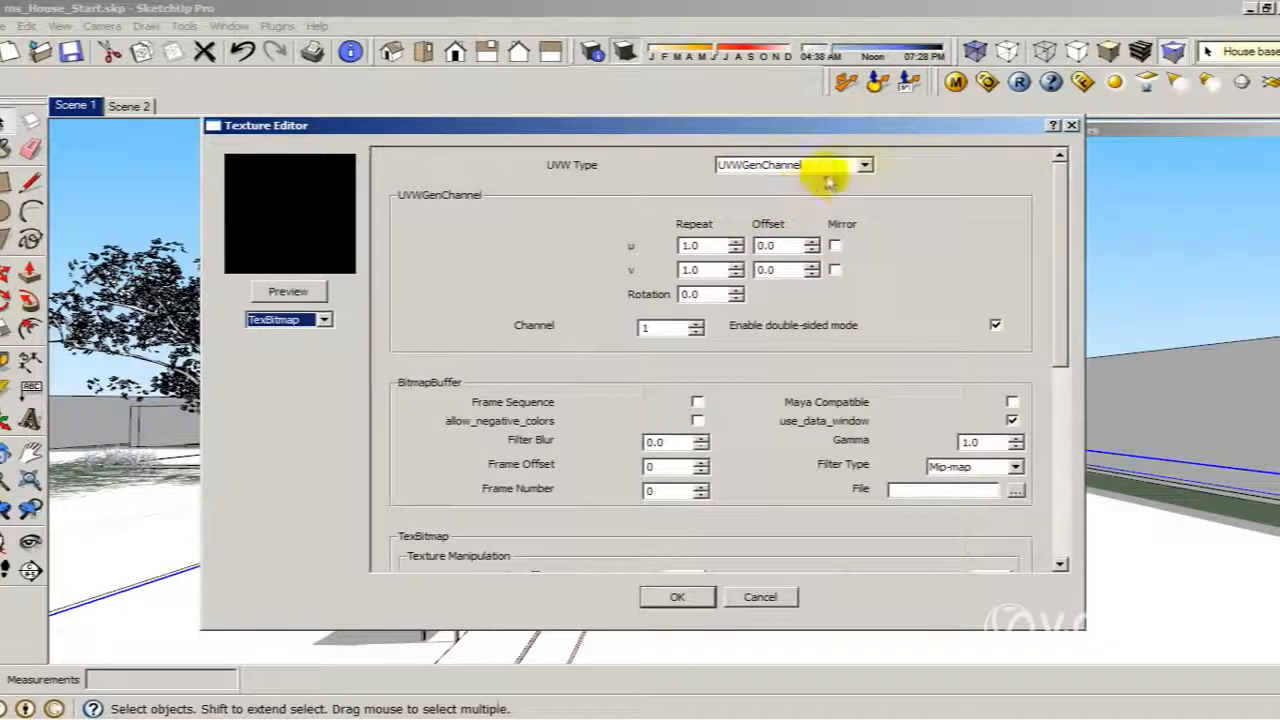
{"action": "left_click", "coordinate": [862, 165]}
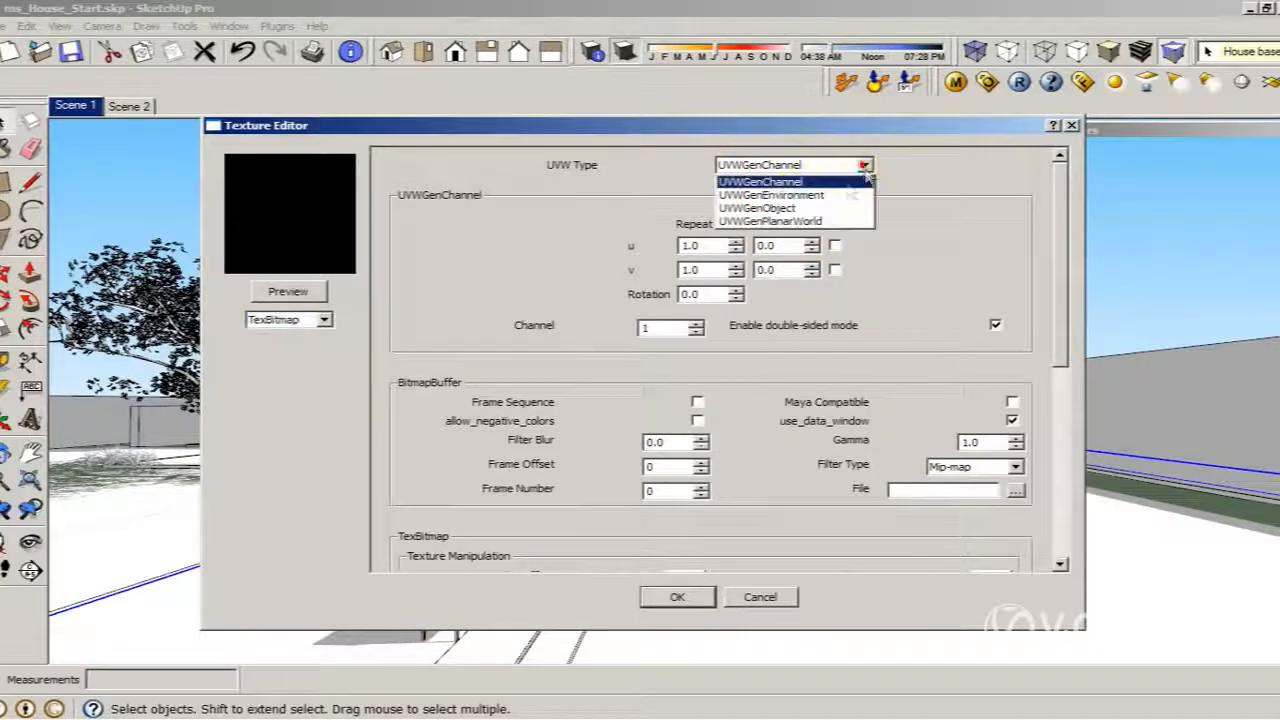
{"action": "left_click", "coordinate": [812, 196]}
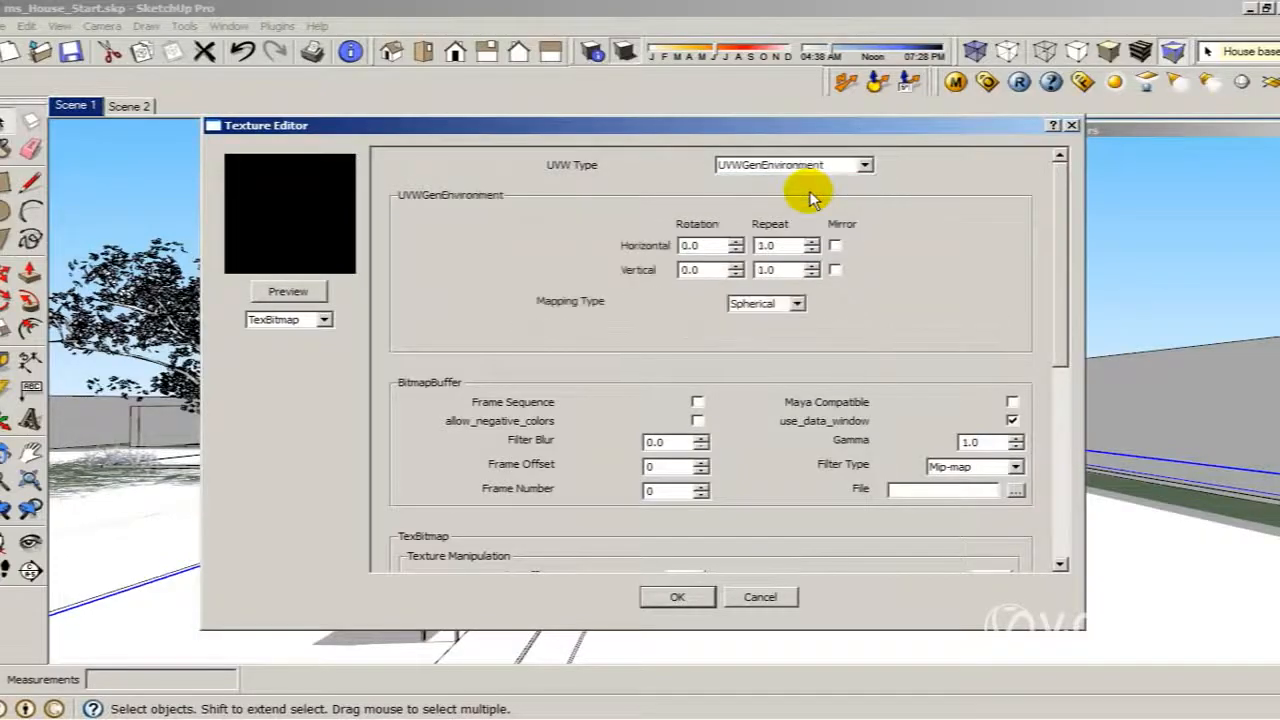
Load sky0042.hdr as the BG Color bitmap and accept the texture.
{"action": "left_click", "coordinate": [1015, 490]}
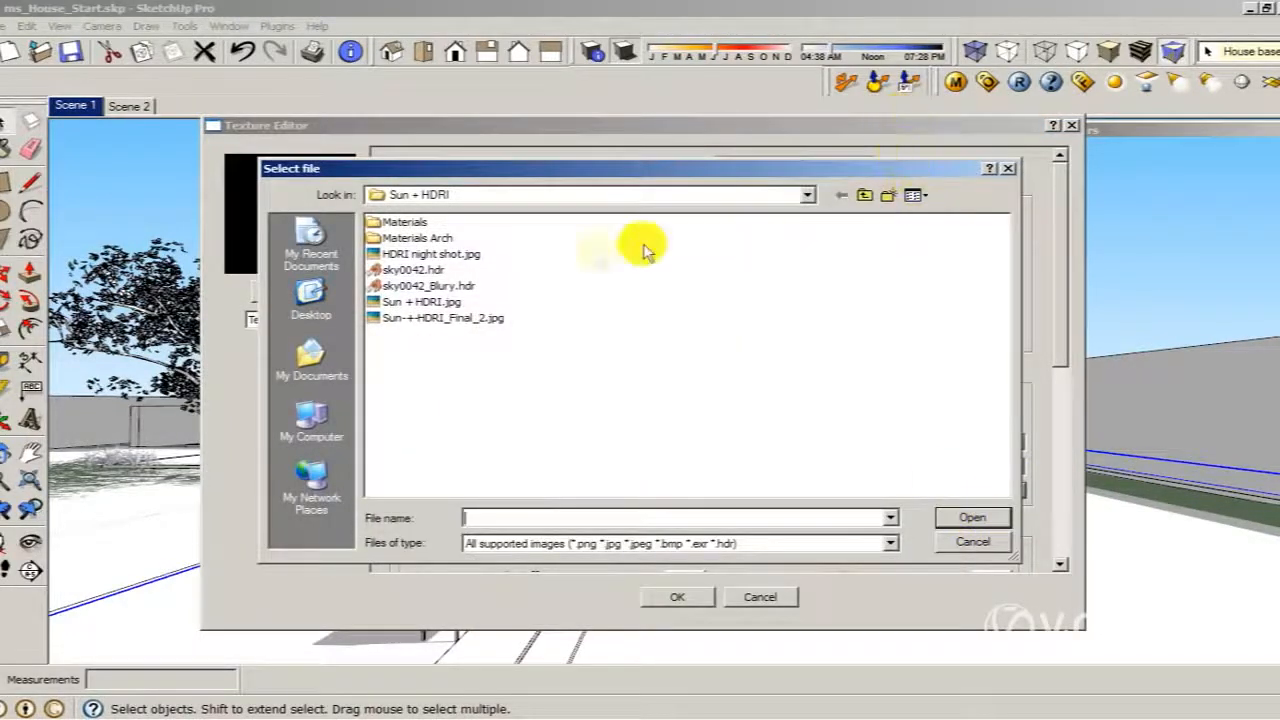
{"action": "double_click", "coordinate": [425, 270]}
{"action": "left_click", "coordinate": [680, 598]}
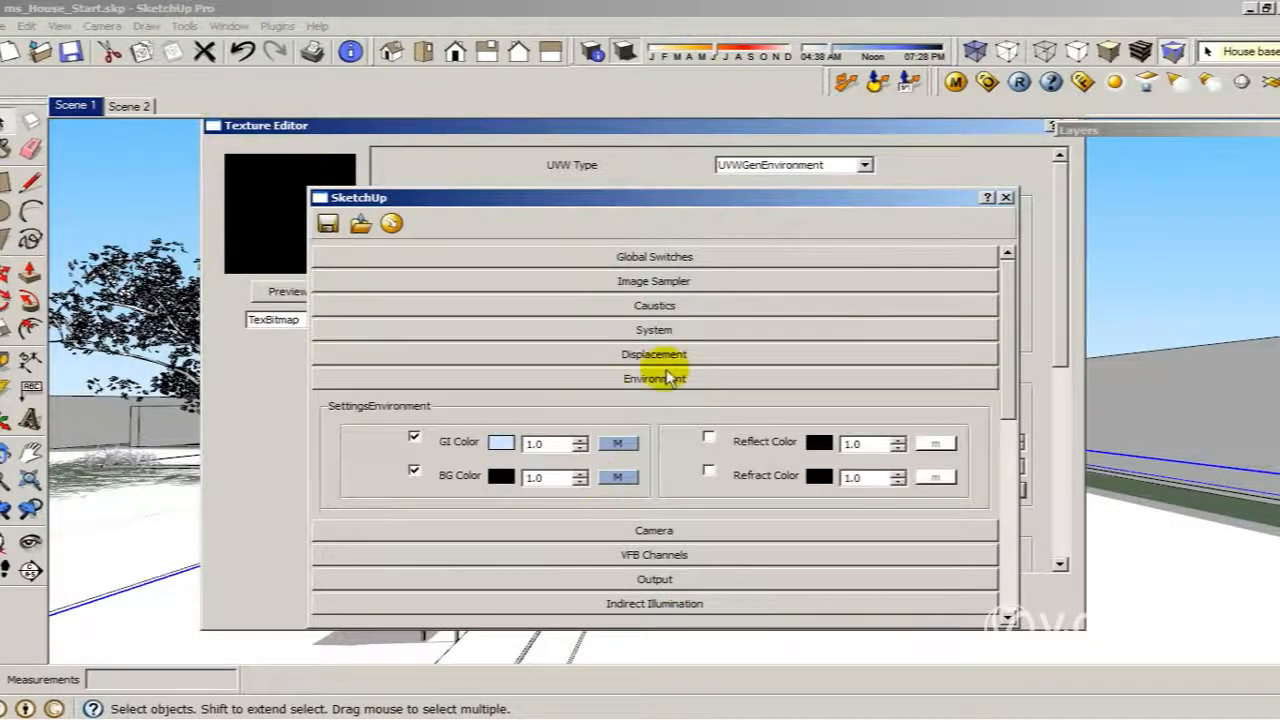
Turn off Exposure and Vignetting in the physical camera settings.
{"action": "left_click", "coordinate": [598, 378]}
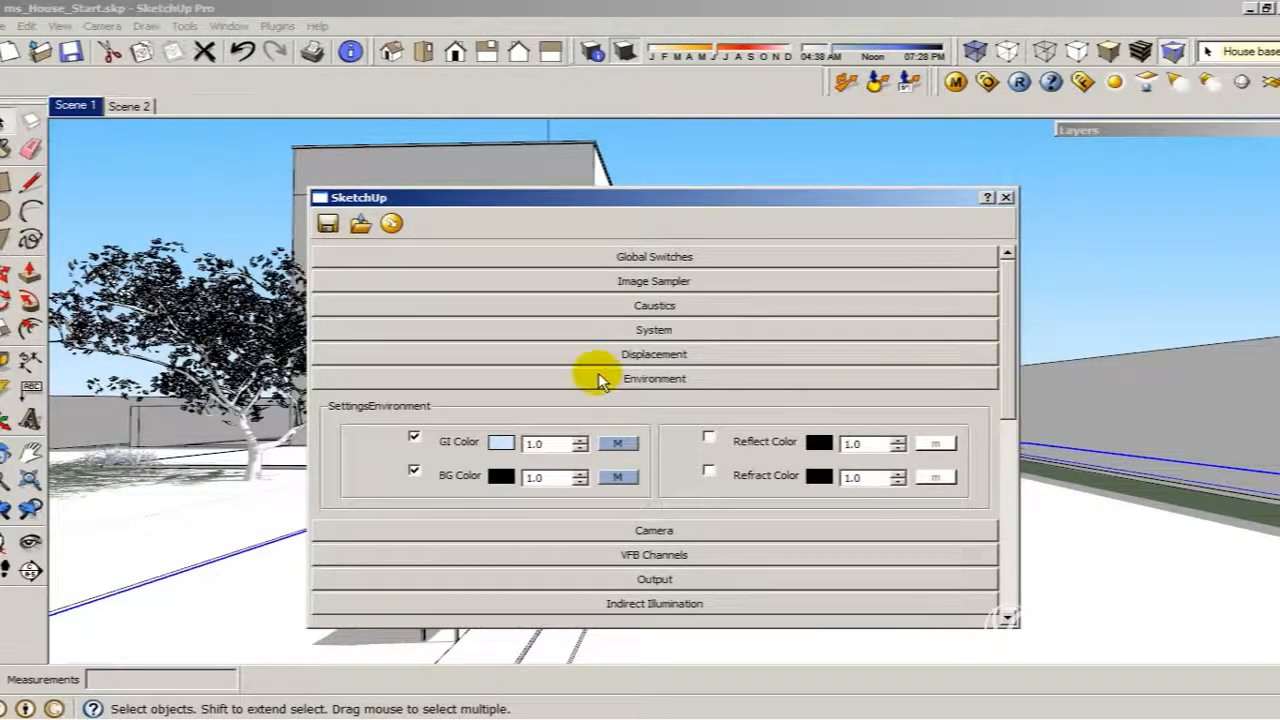
{"action": "left_click", "coordinate": [605, 378]}
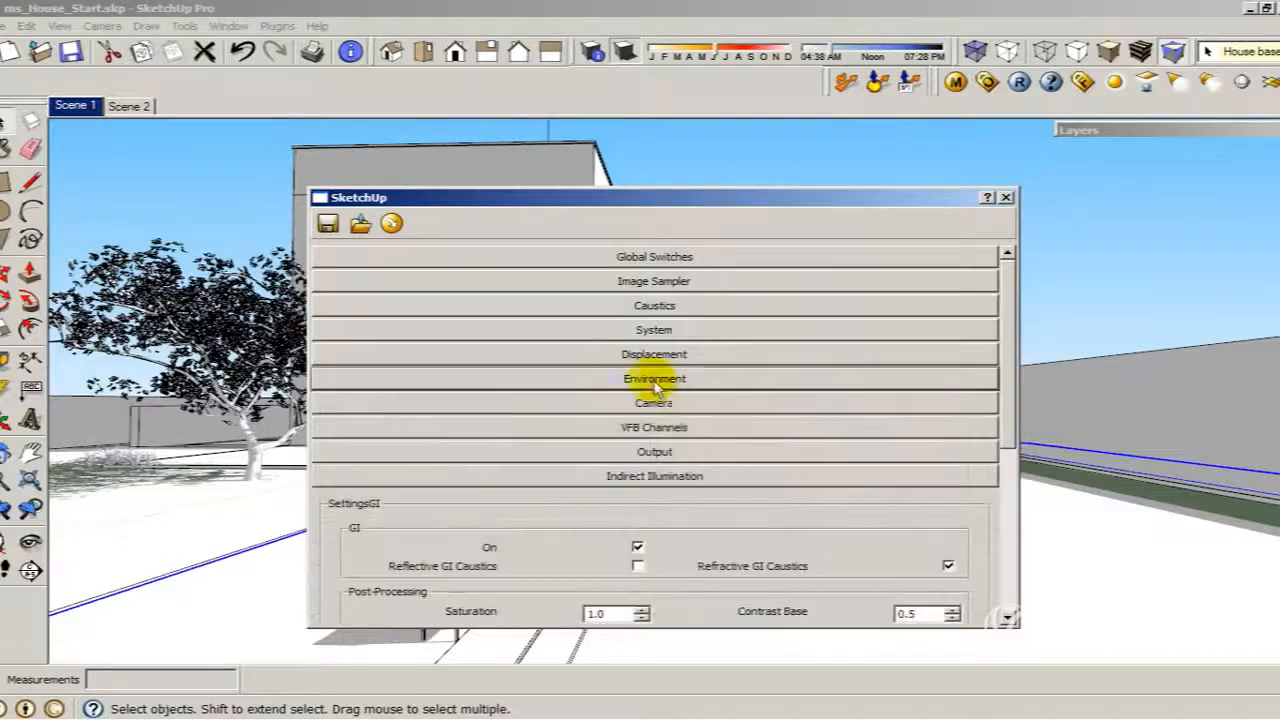
{"action": "left_click", "coordinate": [686, 405]}
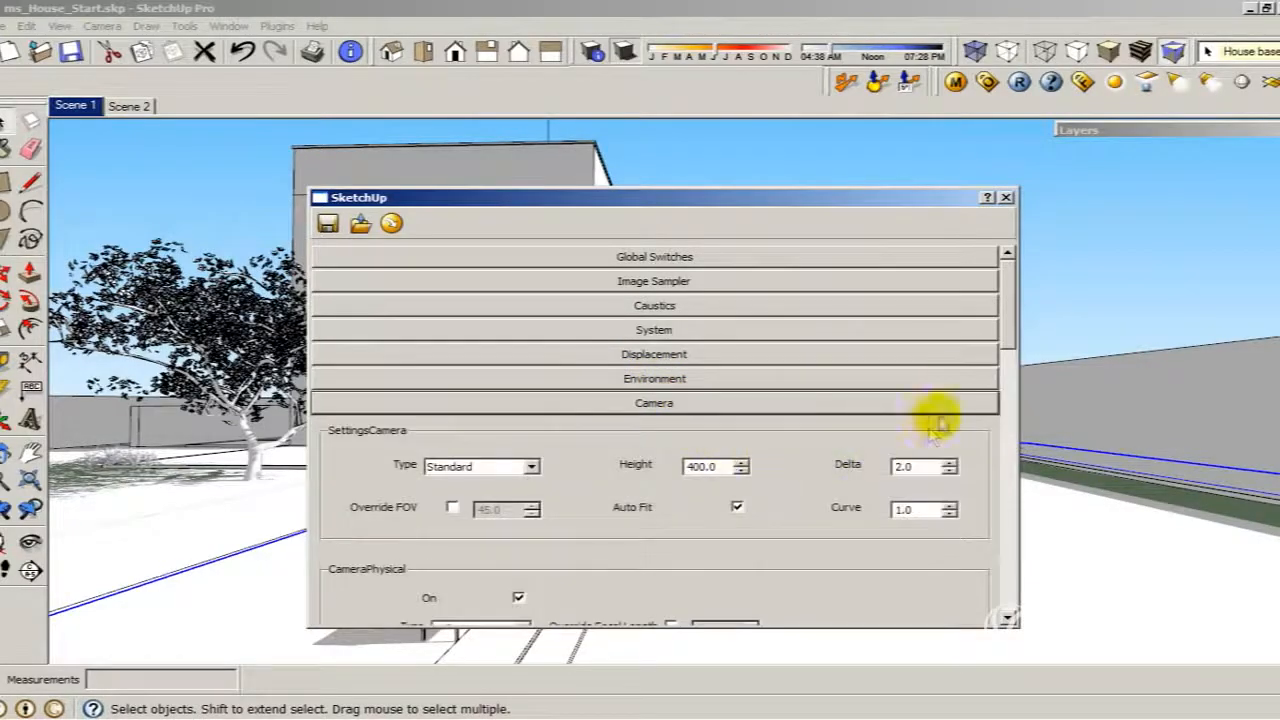
{"action": "left_click_drag", "start_coordinate": [1005, 320], "coordinate": [1014, 423]}
{"action": "left_click", "coordinate": [950, 352]}
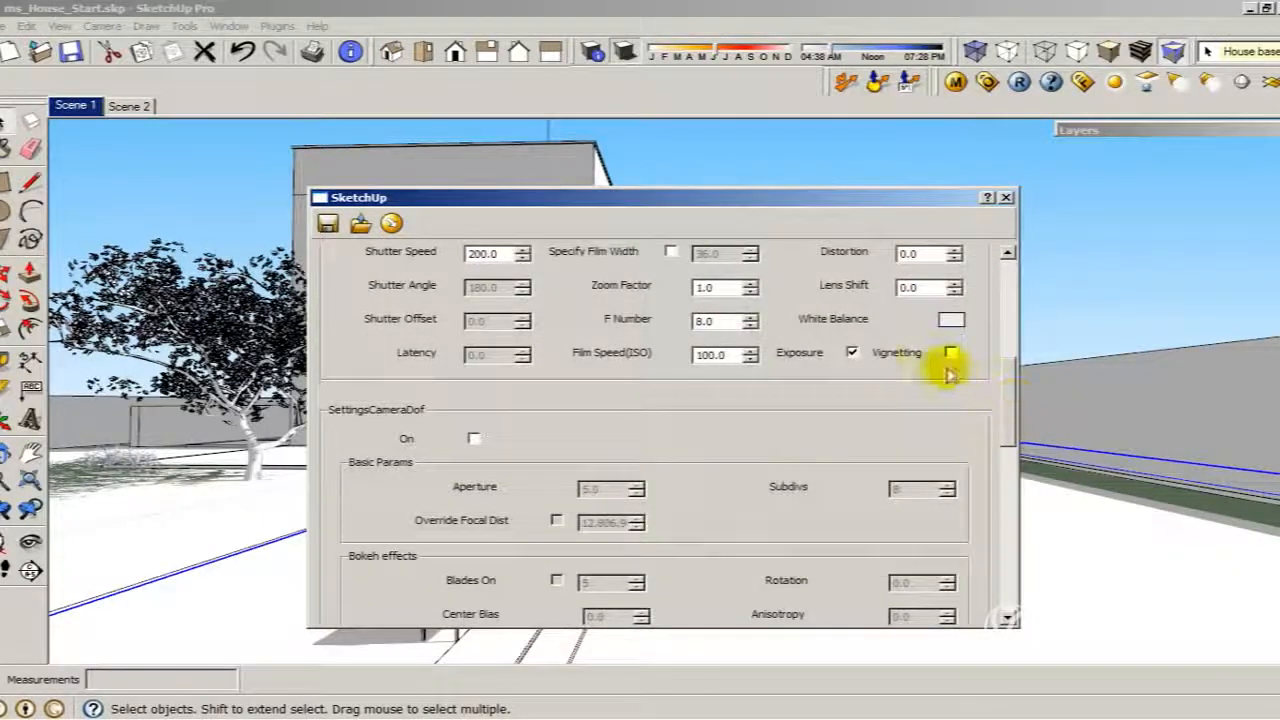
{"action": "left_click", "coordinate": [949, 352]}
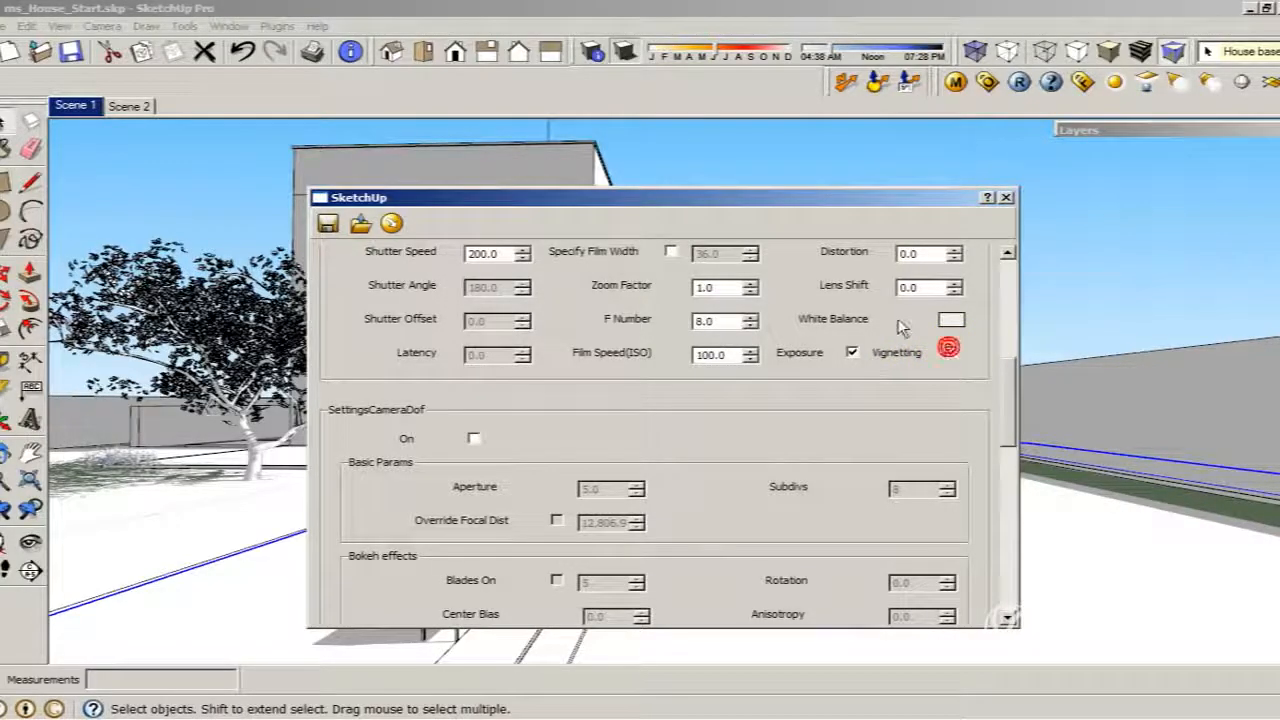
{"action": "left_click", "coordinate": [852, 352]}
{"action": "left_click", "coordinate": [872, 357]}
{"action": "left_click", "coordinate": [852, 354]}
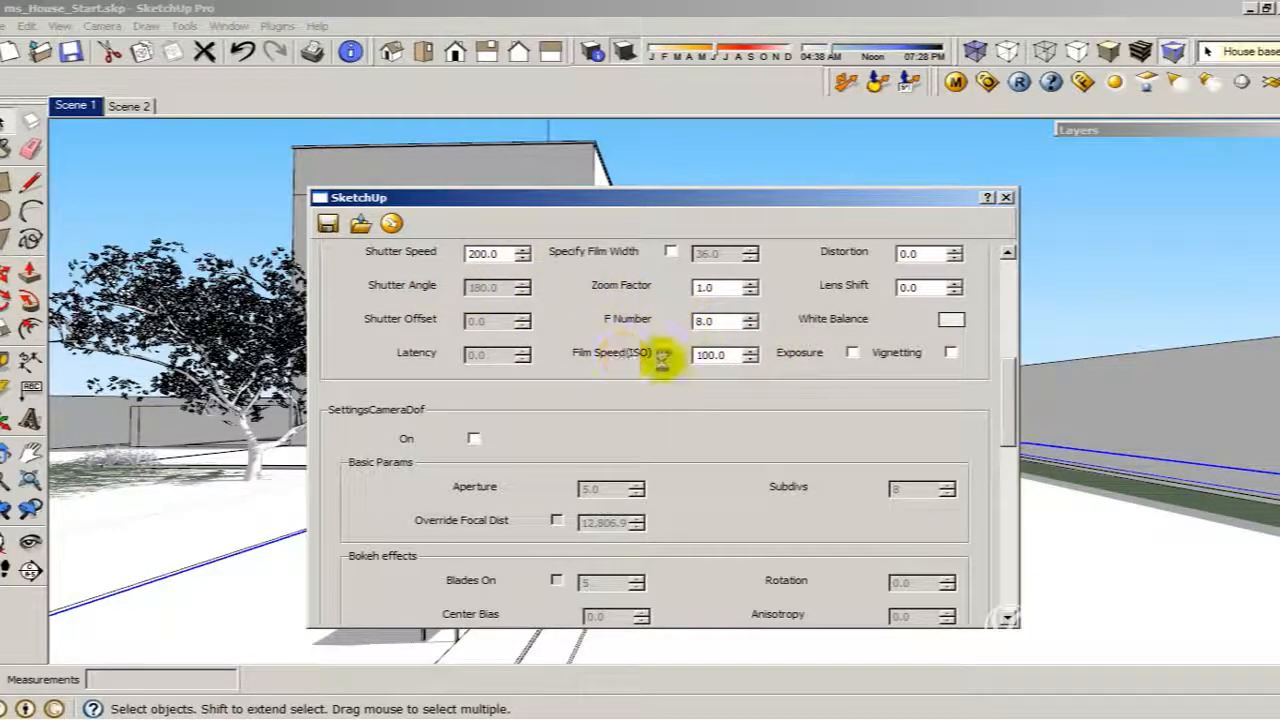
Return from the Camera settings to the Environment settings and render the scene with V-Ray.
{"action": "left_click_drag", "start_coordinate": [1016, 397], "coordinate": [1012, 295]}
{"action": "left_click", "coordinate": [791, 373]}
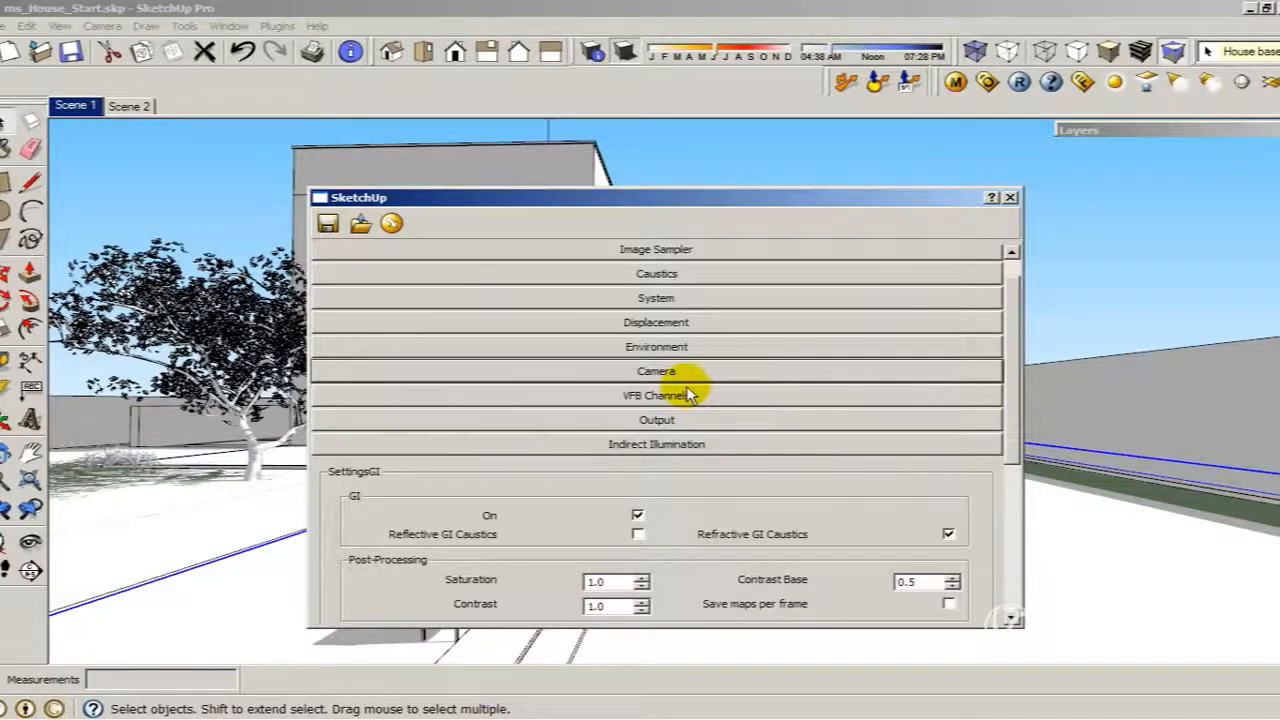
{"action": "left_click", "coordinate": [701, 349]}
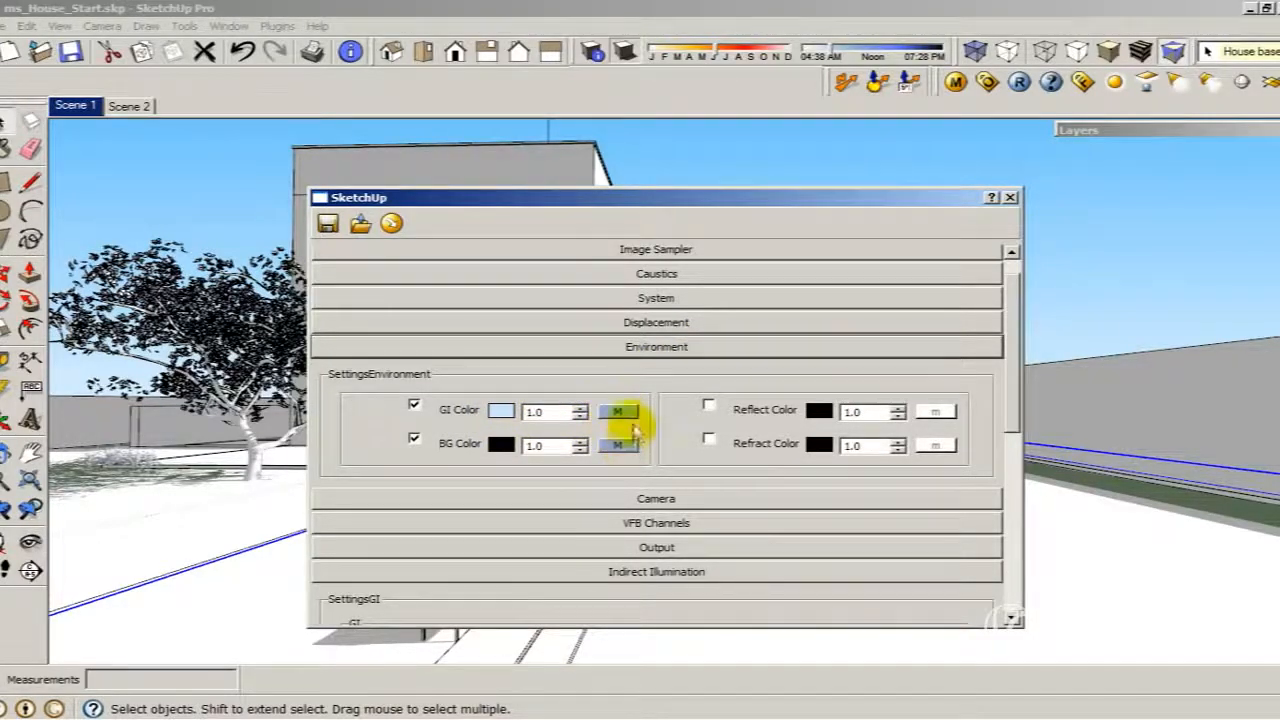
{"action": "left_click", "coordinate": [1018, 81]}
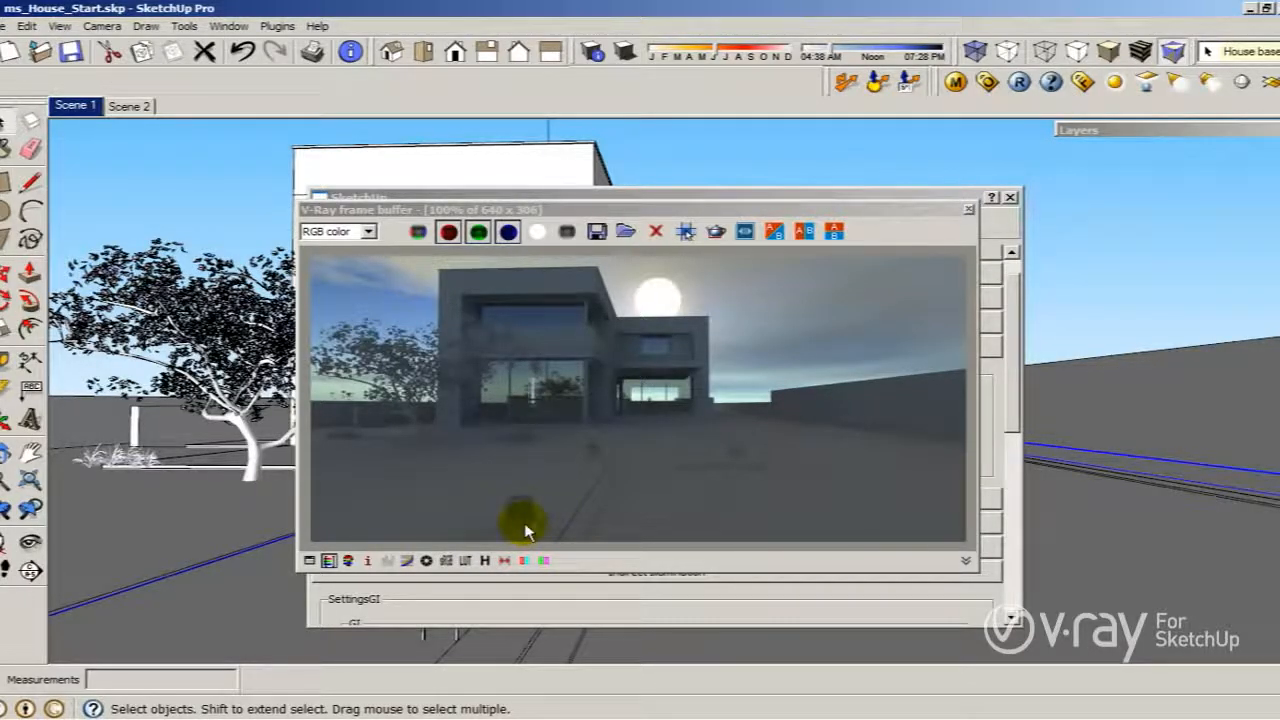
Move the V-Ray frame buffer and the render settings window apart to examine the test render.
{"action": "left_click_drag", "start_coordinate": [783, 209], "coordinate": [815, 271]}
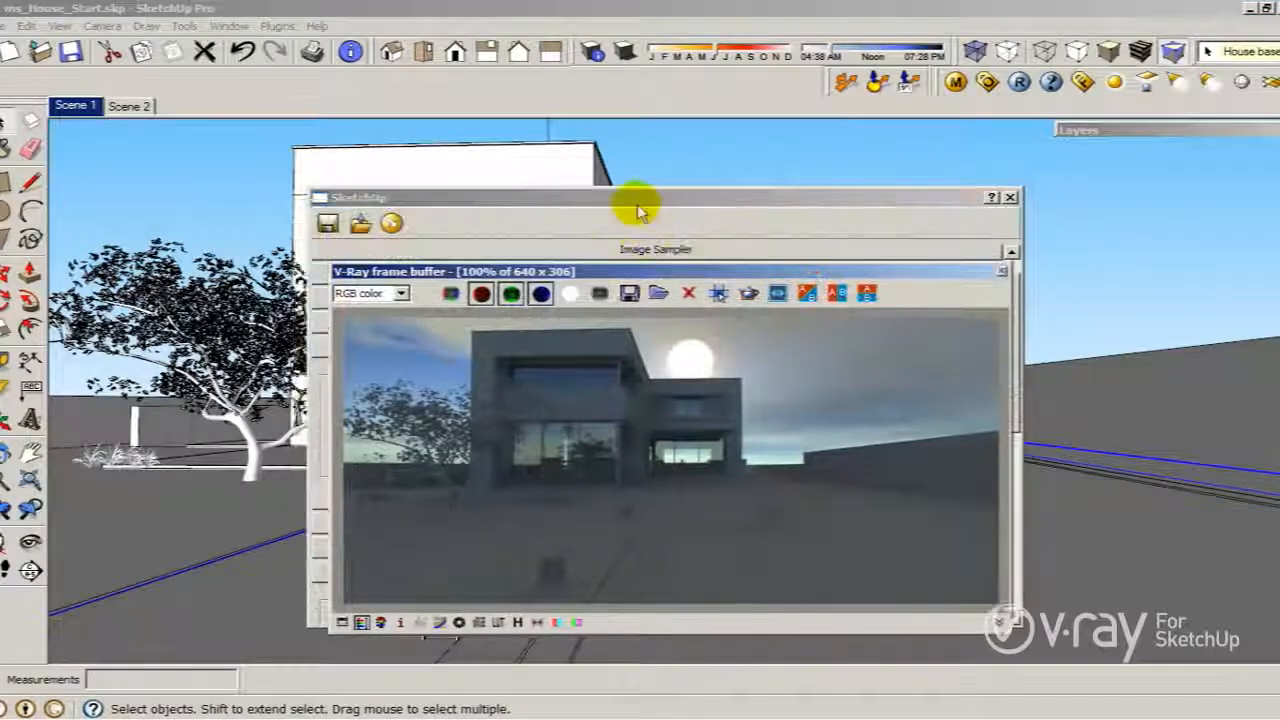
{"action": "left_click", "coordinate": [663, 195]}
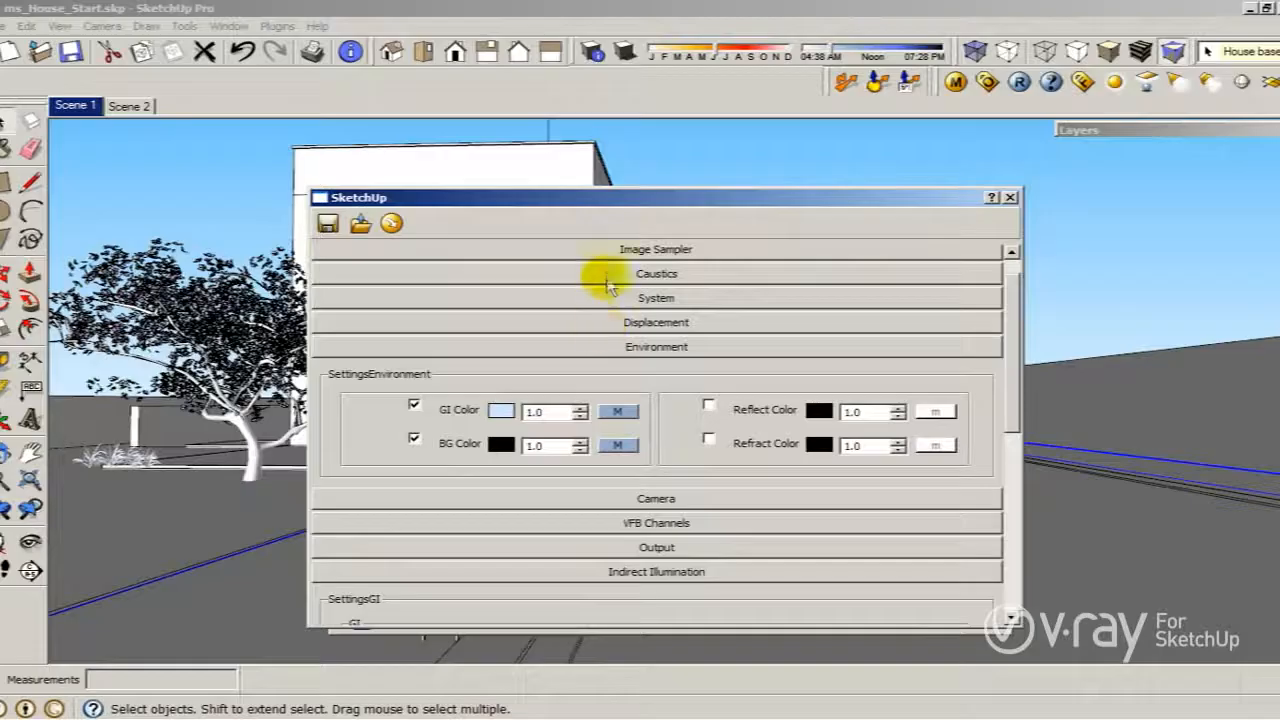
{"action": "left_click_drag", "start_coordinate": [621, 202], "coordinate": [670, 275]}
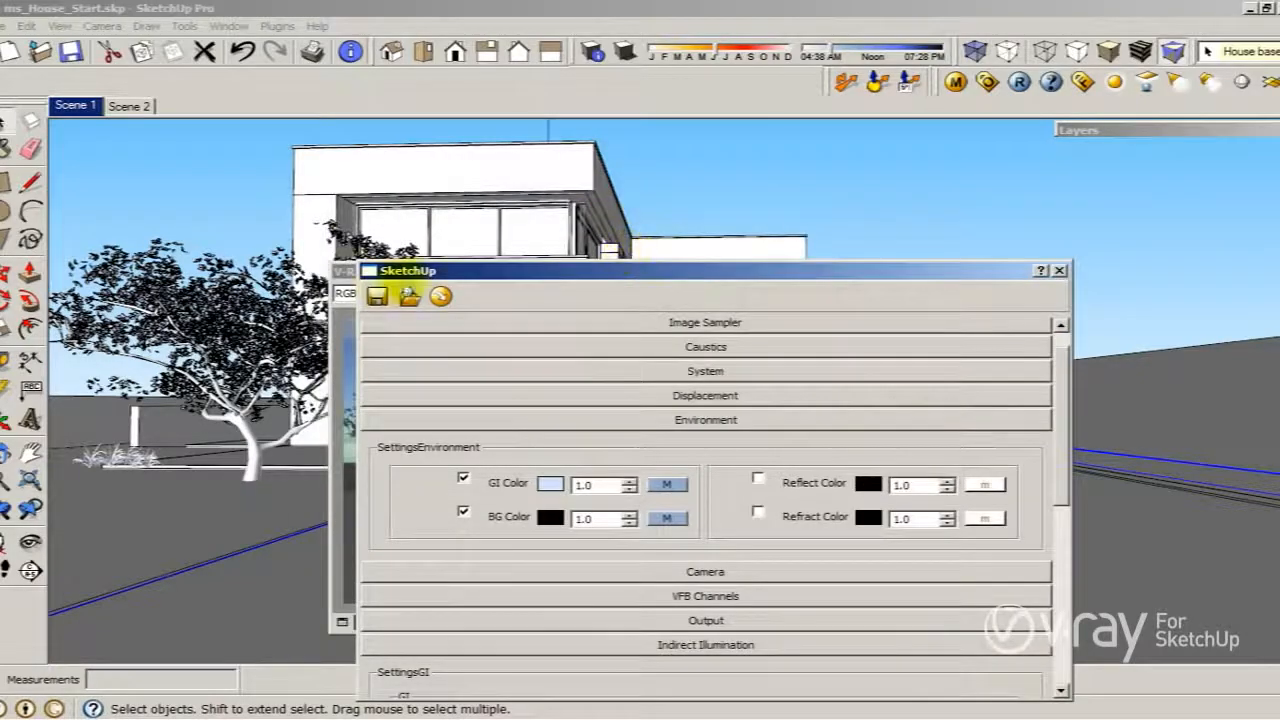
{"action": "left_click", "coordinate": [340, 269]}
{"action": "left_click_drag", "start_coordinate": [490, 271], "coordinate": [397, 157]}
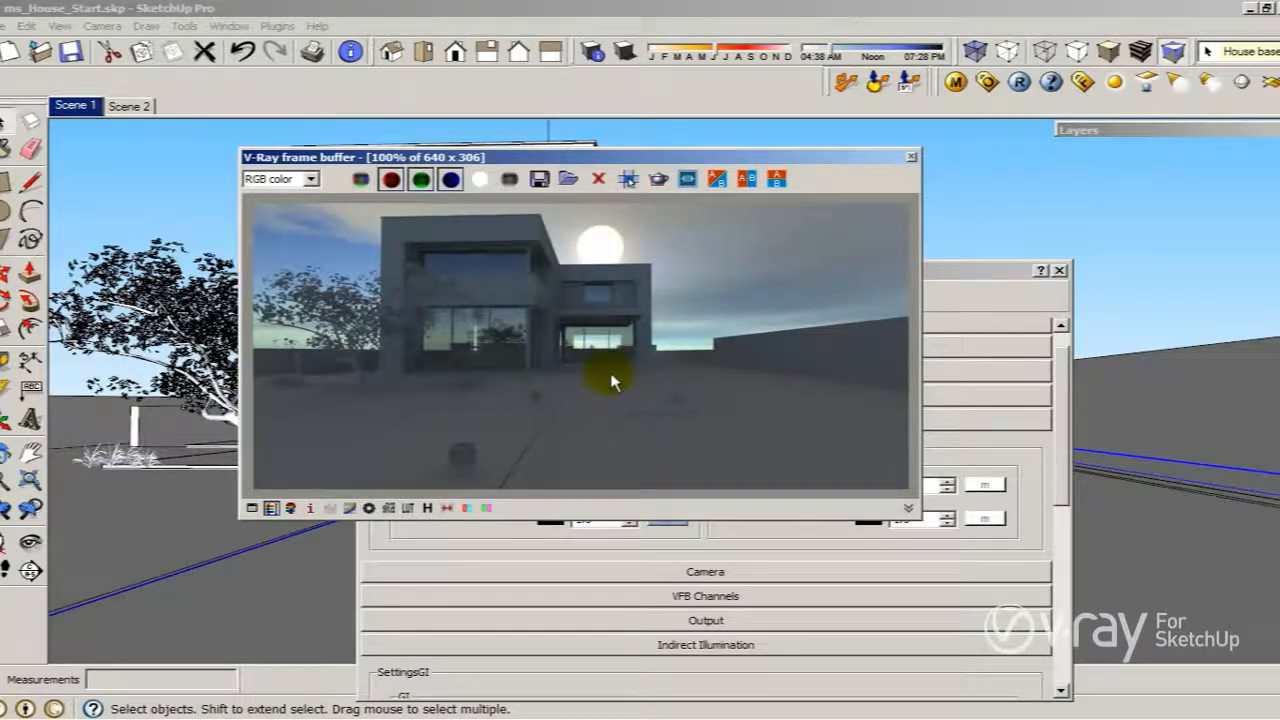
{"action": "left_click", "coordinate": [970, 271]}
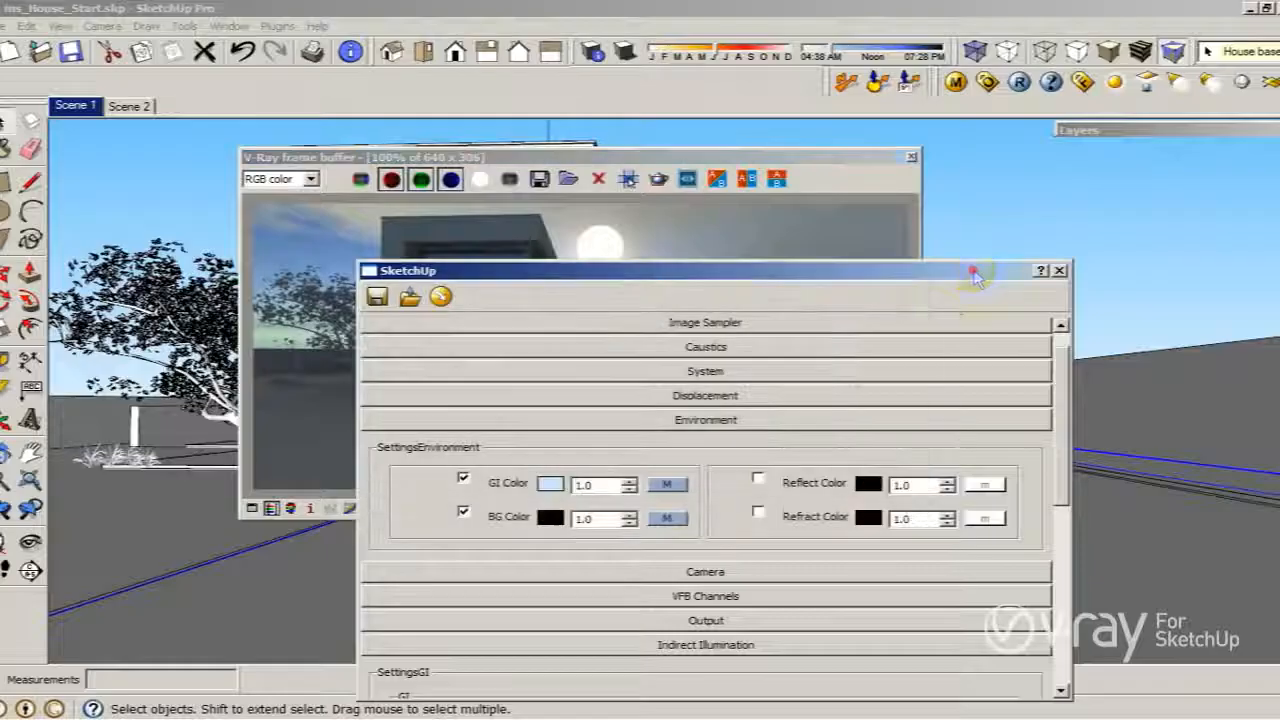
Set the environment GI Color intensity to 6 and the BG Color intensity to 2.
{"action": "double_click", "coordinate": [606, 485]}
{"action": "type", "text": "6"}
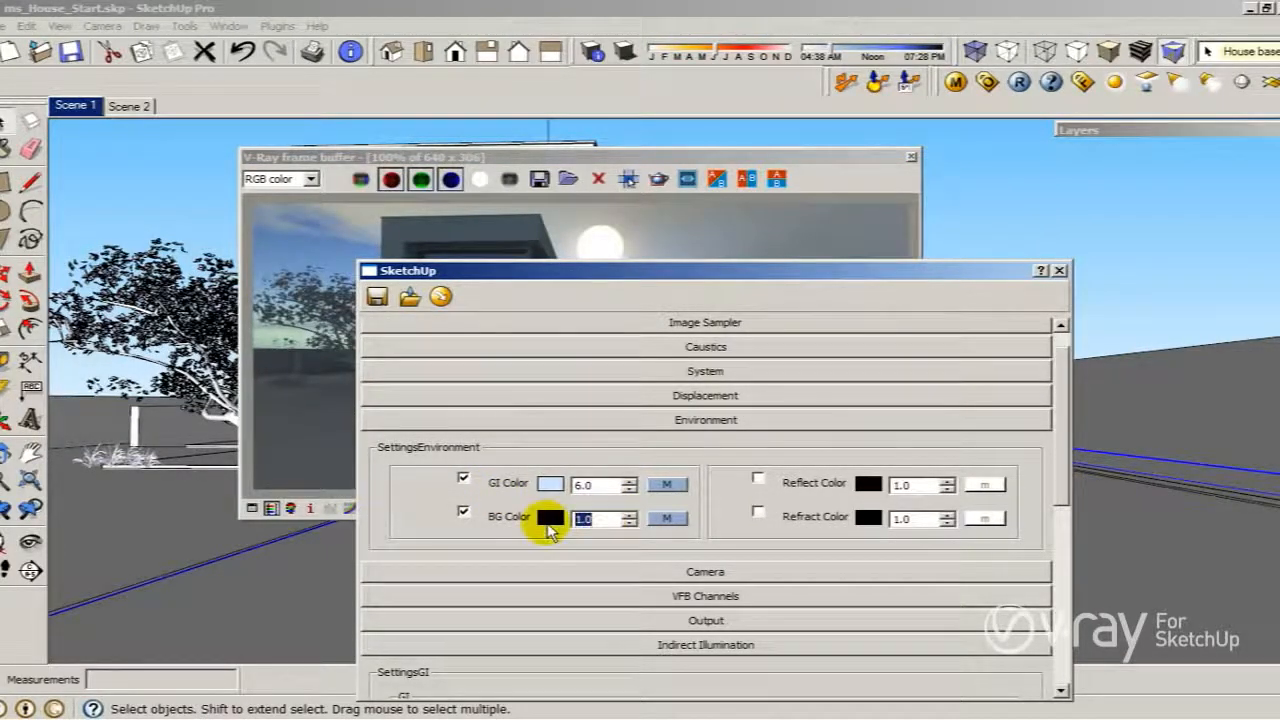
{"action": "type", "text": "2"}
Set the horizontal rotation of the GI Color environment texture to 110 and accept the texture.
{"action": "left_click", "coordinate": [667, 484]}
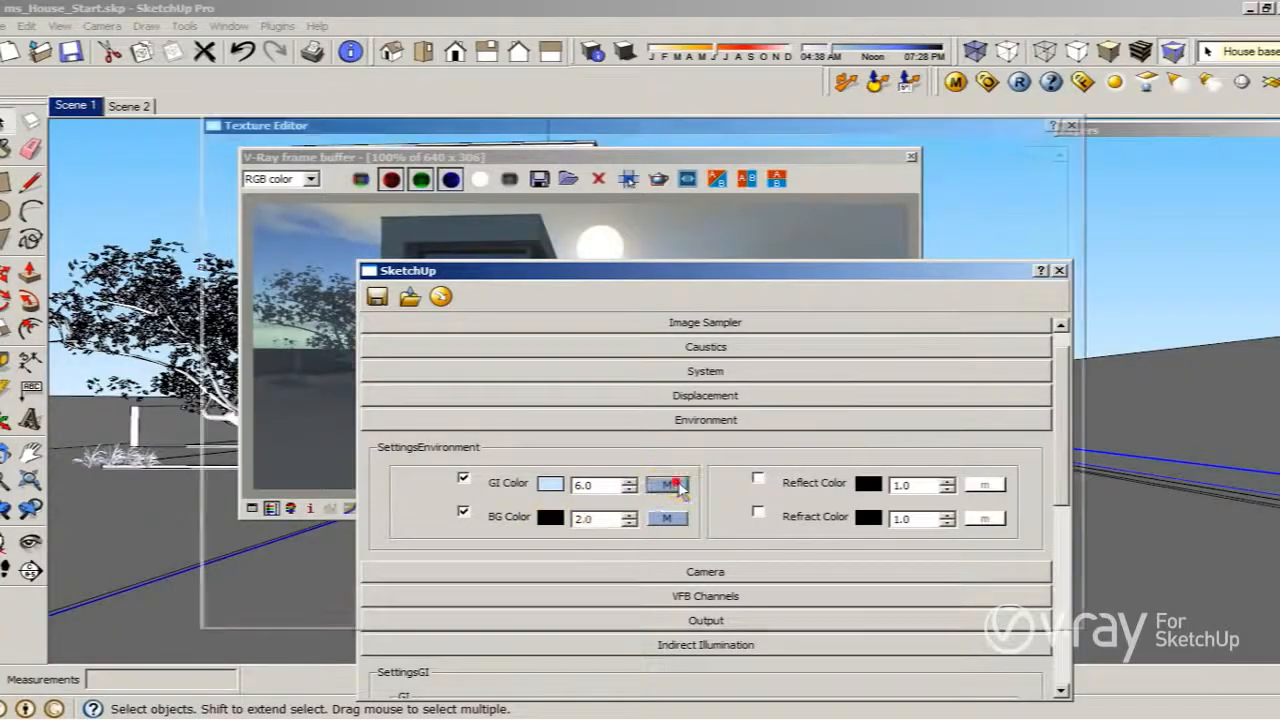
{"action": "left_click", "coordinate": [688, 246]}
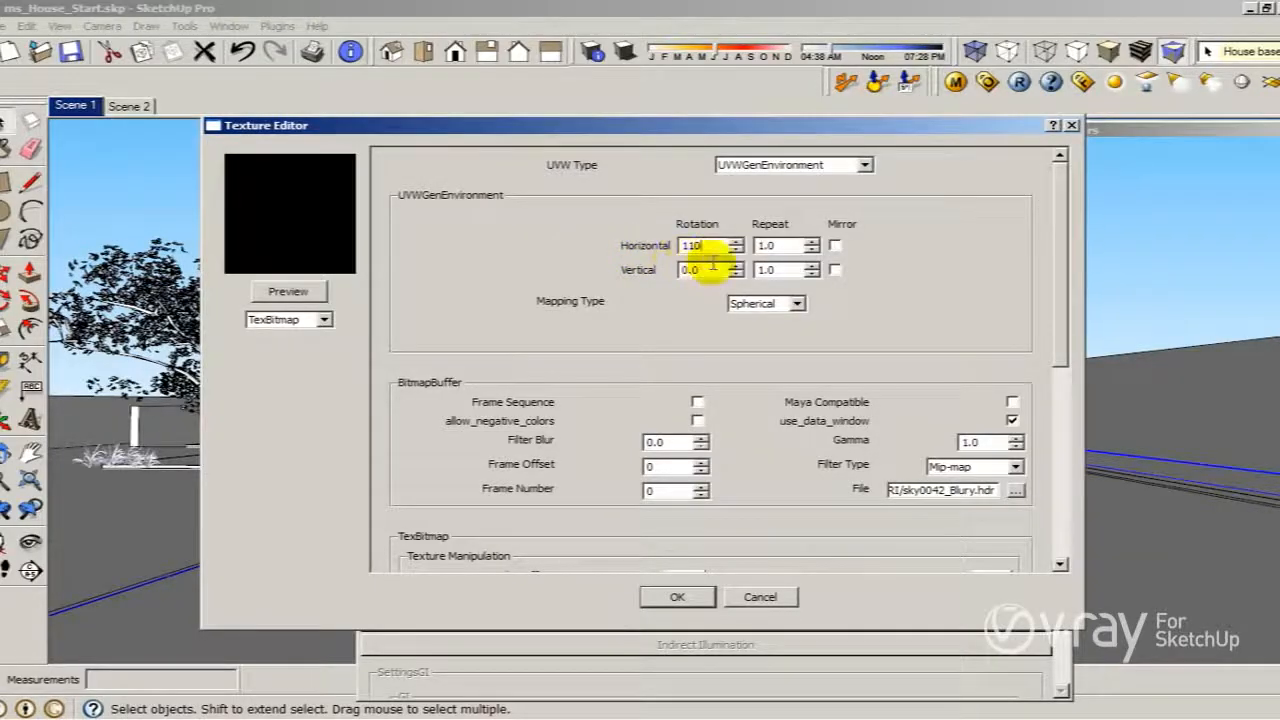
{"action": "left_click", "coordinate": [682, 597]}
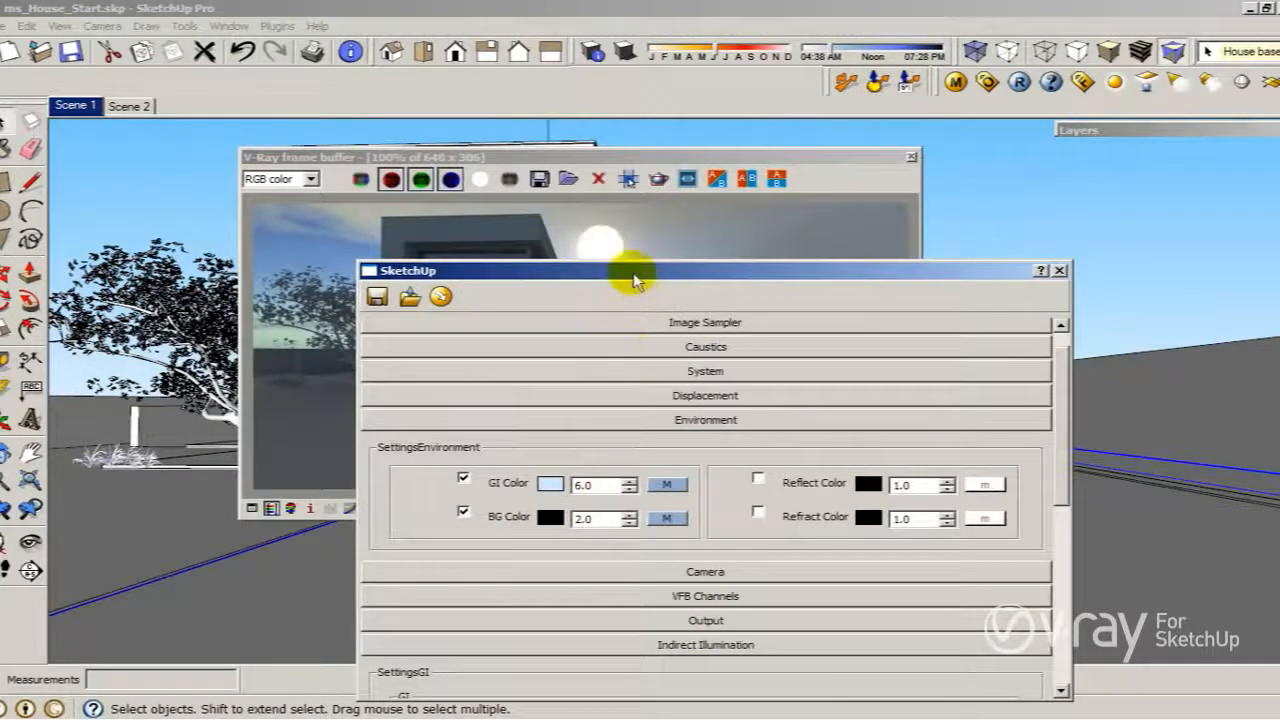
Check the render beside the settings, and set the horizontal rotation of the BG Color texture to 110.
{"action": "left_click_drag", "start_coordinate": [634, 277], "coordinate": [829, 280]}
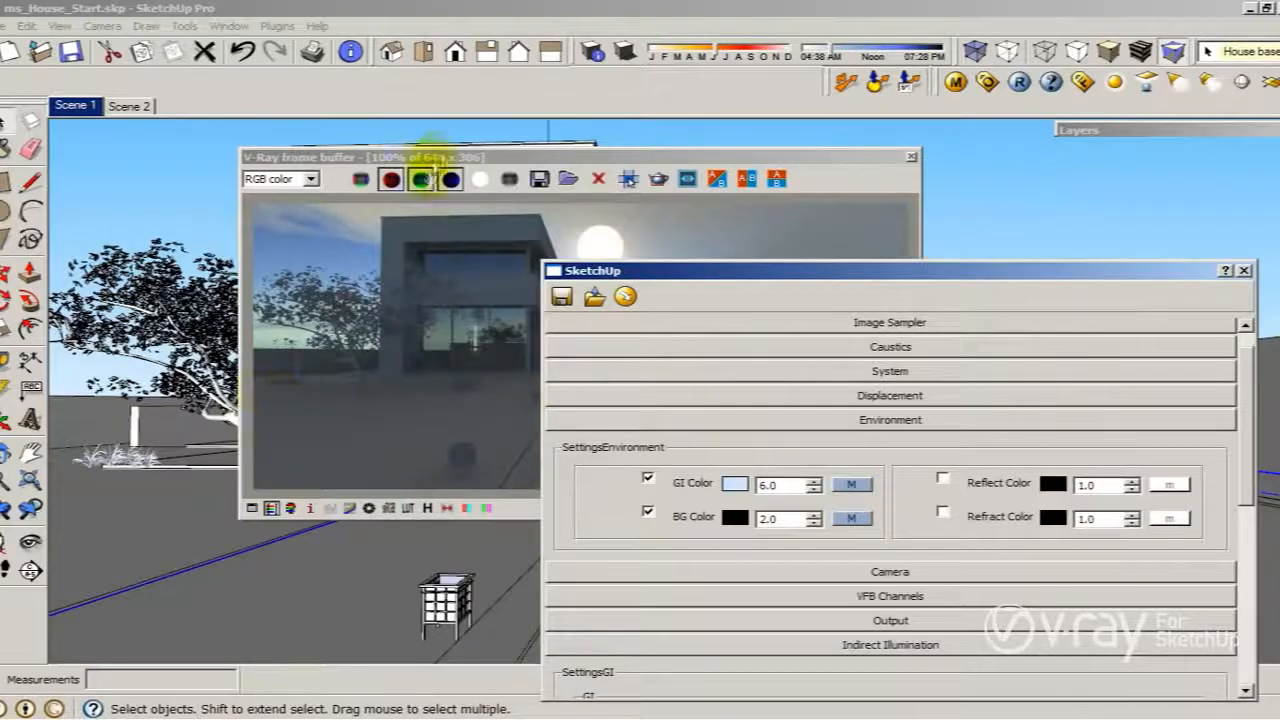
{"action": "left_click_drag", "start_coordinate": [449, 157], "coordinate": [327, 132]}
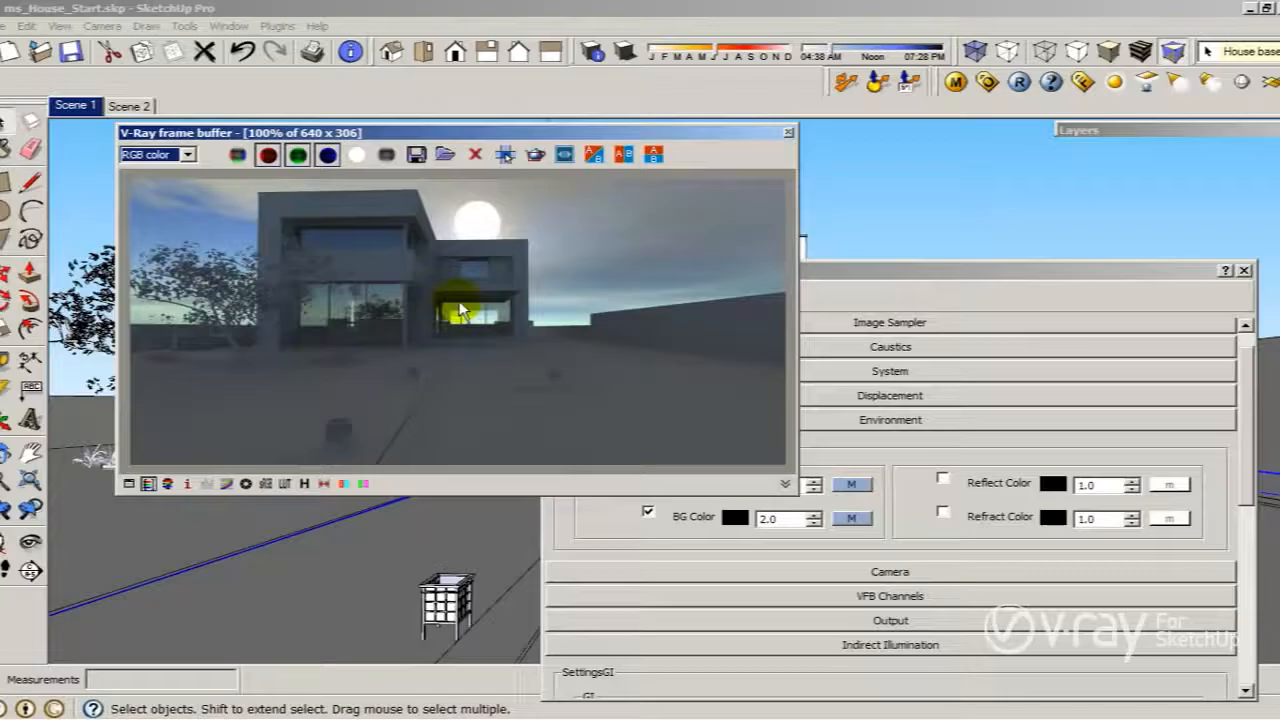
{"action": "left_click", "coordinate": [1060, 270]}
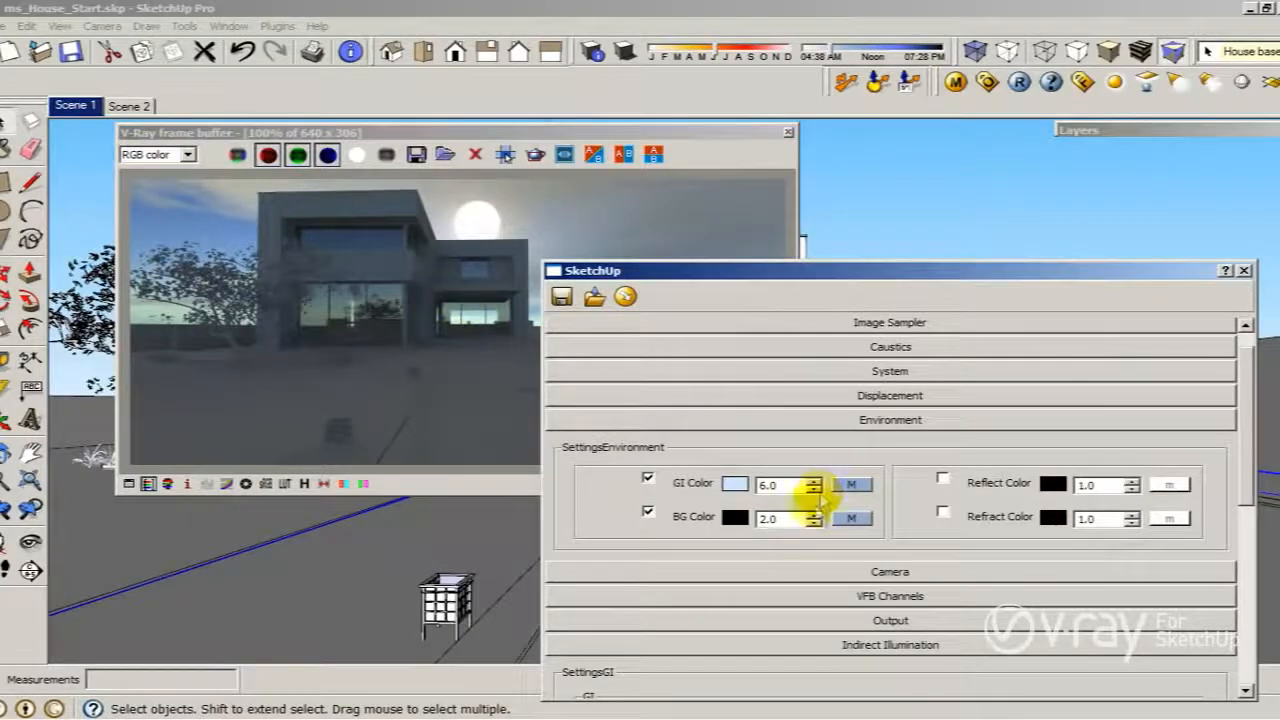
{"action": "left_click", "coordinate": [851, 517]}
{"action": "double_click", "coordinate": [722, 246]}
{"action": "type", "text": "110"}
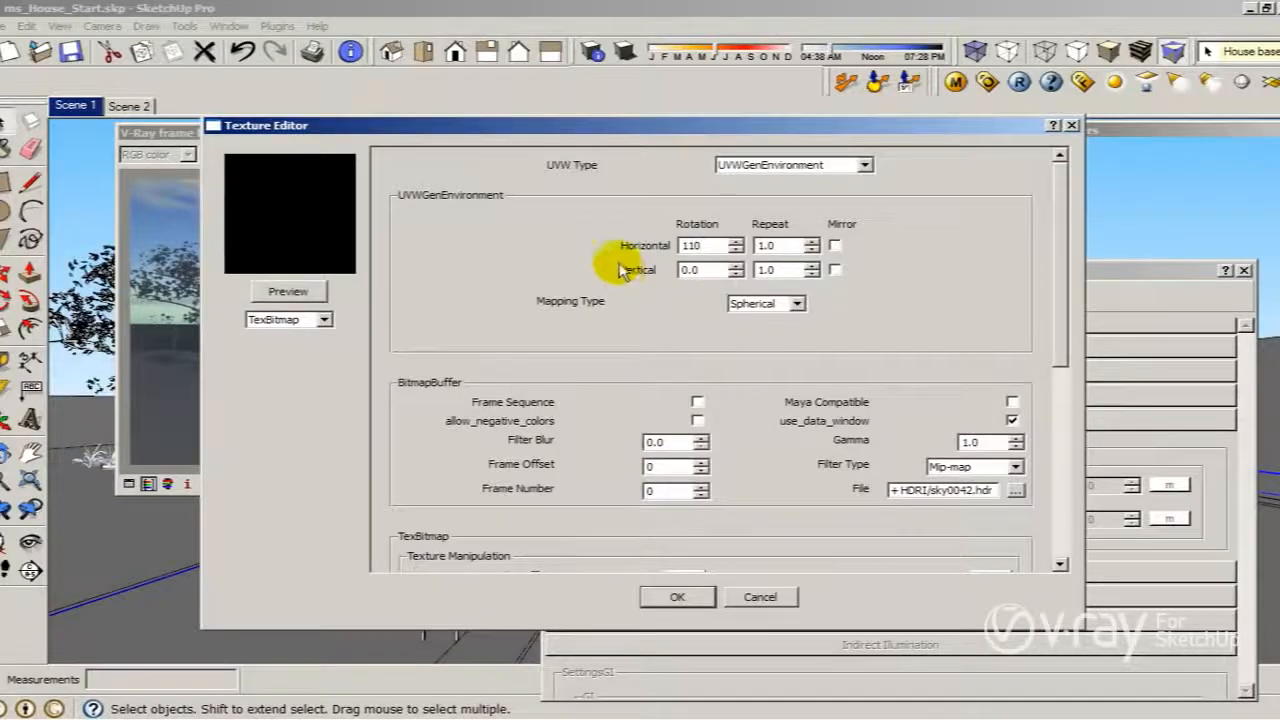
{"action": "left_click", "coordinate": [677, 594]}
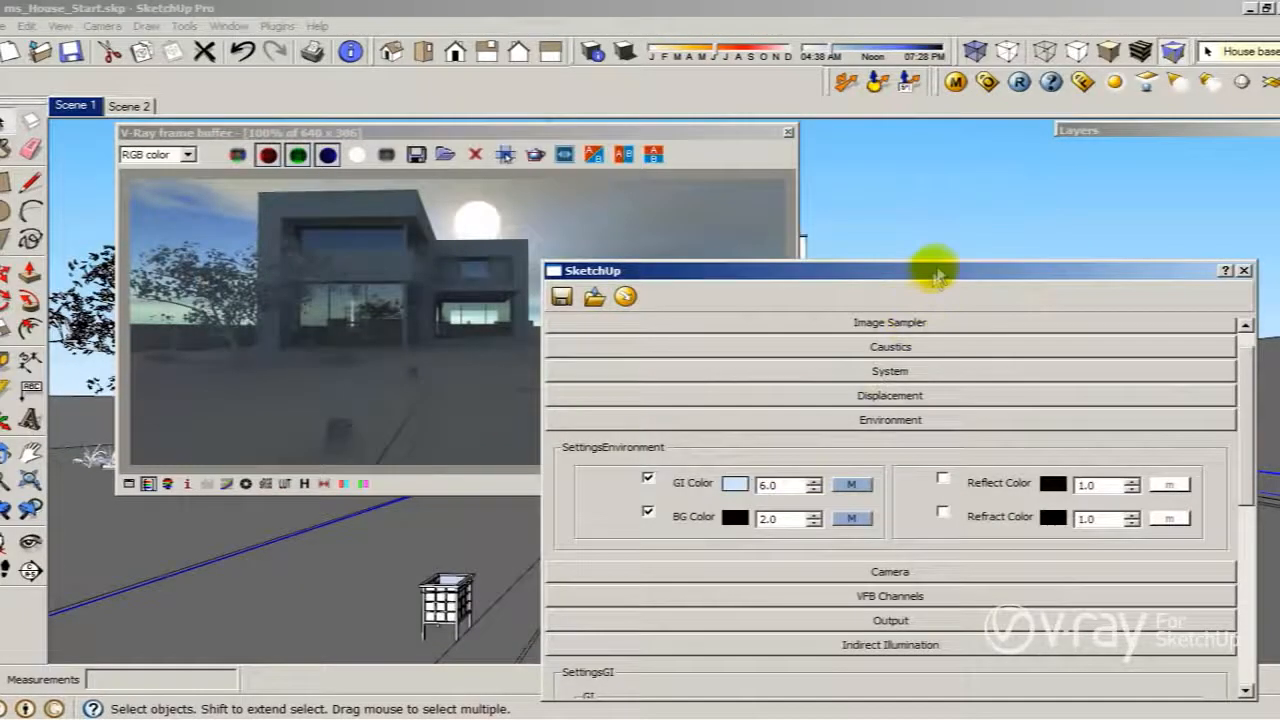
Close the Sun + HDRI.jpg reference image and the V-Ray frame buffer.
{"action": "left_click_drag", "start_coordinate": [937, 276], "coordinate": [655, 192]}
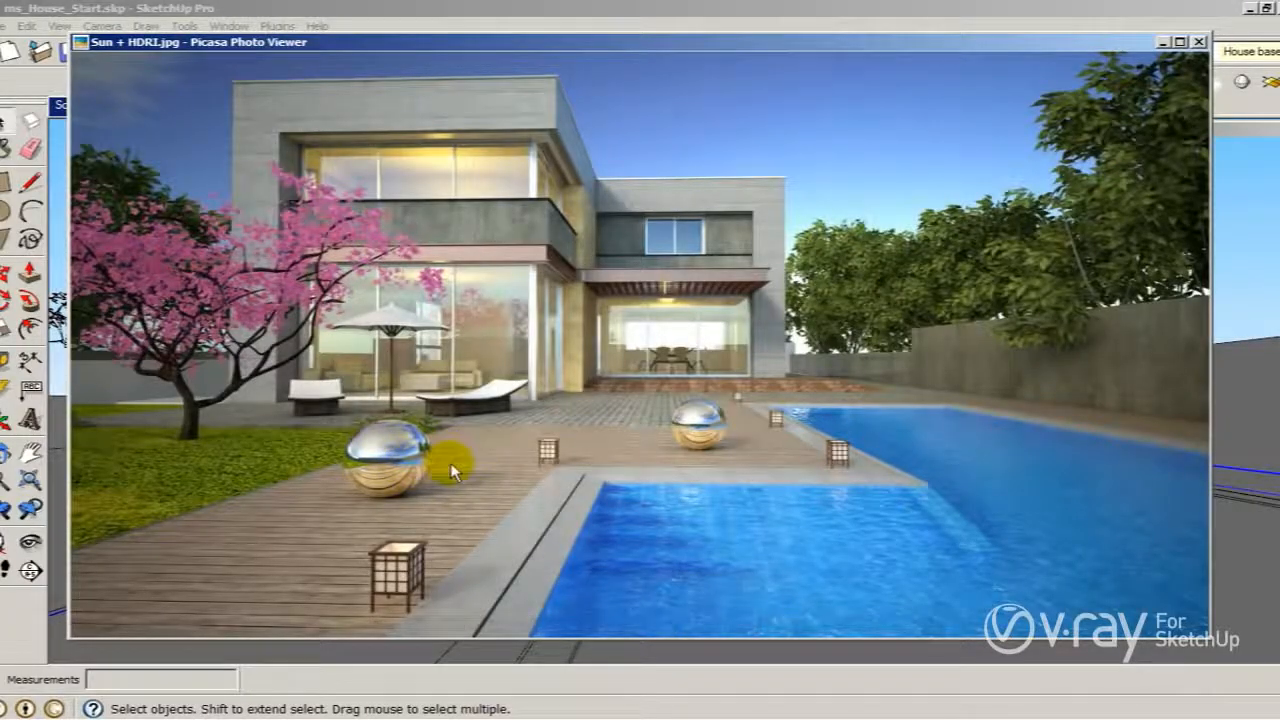
{"action": "left_click", "coordinate": [1198, 42]}
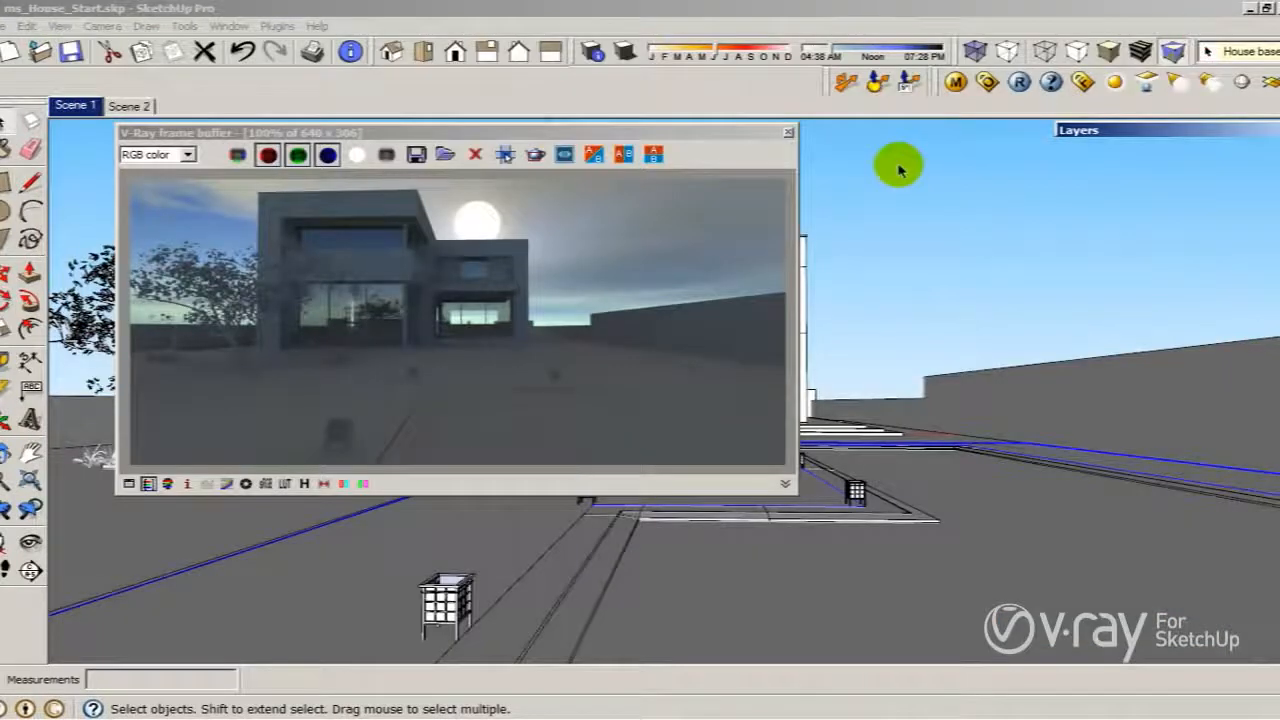
{"action": "left_click", "coordinate": [790, 133]}
Make the Mirror Ball layer visible and collapse the Layers window.
{"action": "left_click", "coordinate": [1104, 129]}
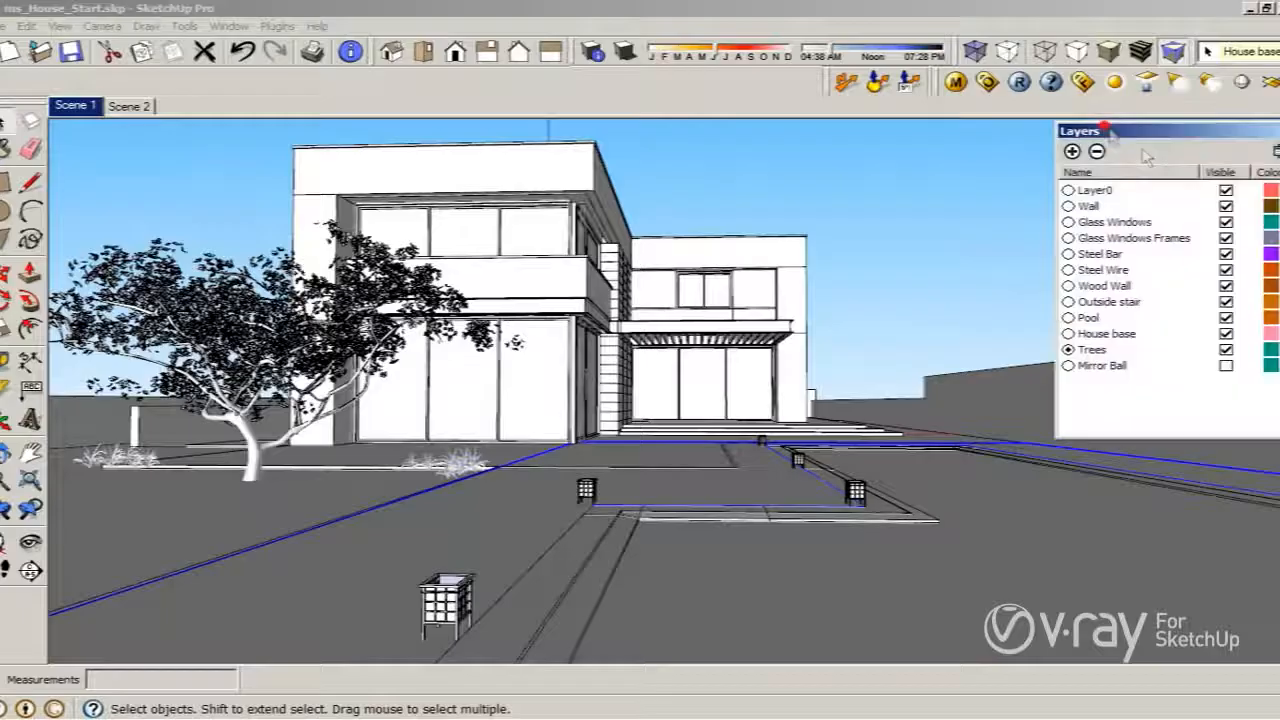
{"action": "left_click", "coordinate": [1226, 365]}
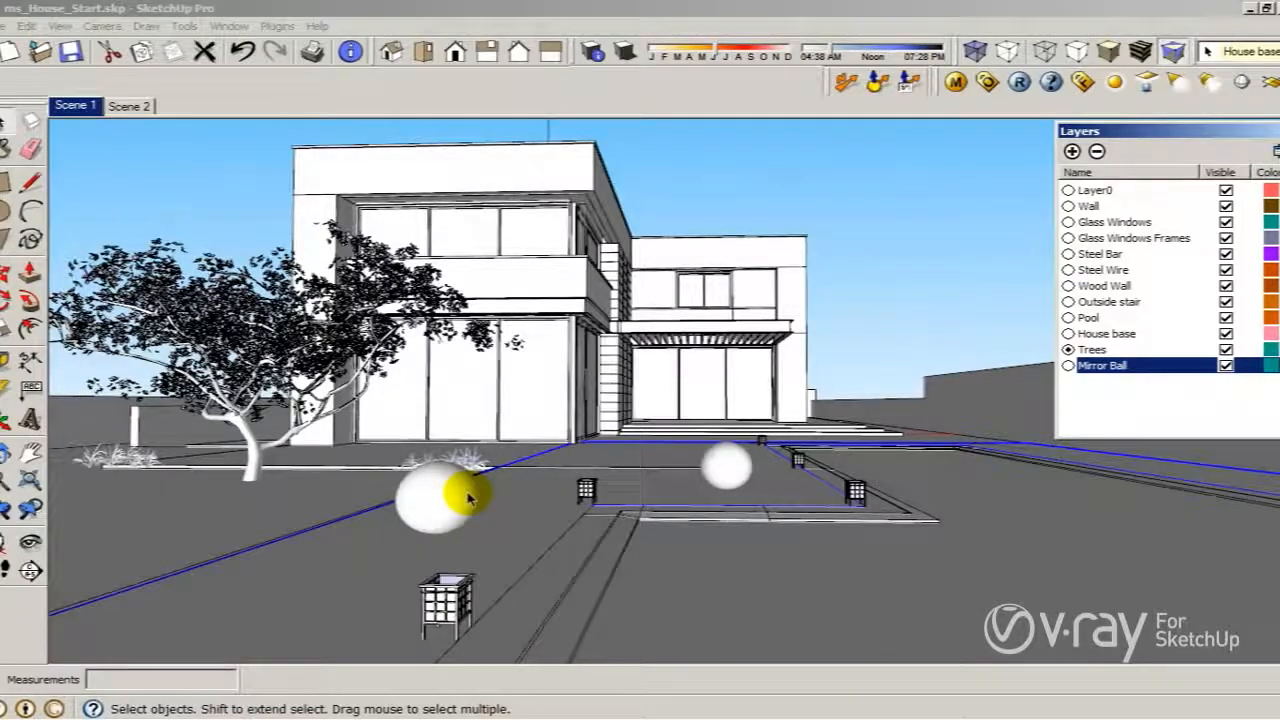
{"action": "left_click", "coordinate": [1100, 131]}
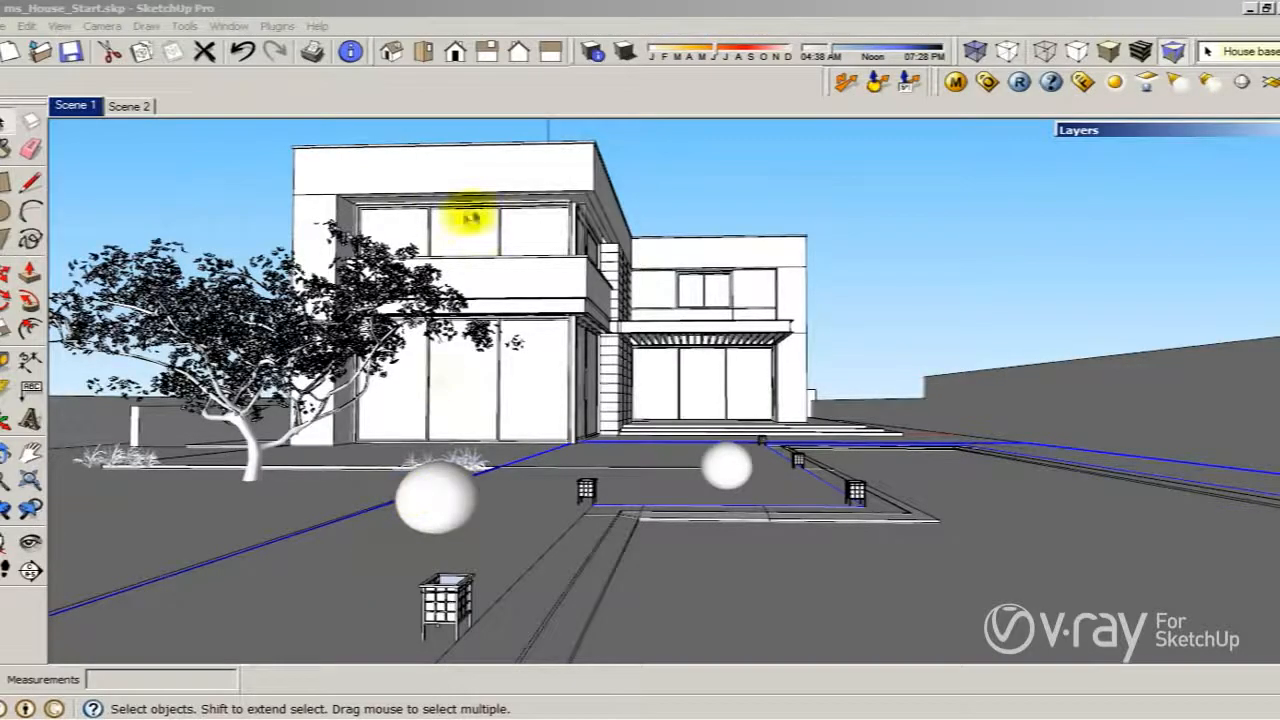
Render the scene with V-Ray and move the frame buffer aside to uncover the mirror balls in the model.
{"action": "left_click", "coordinate": [1019, 86]}
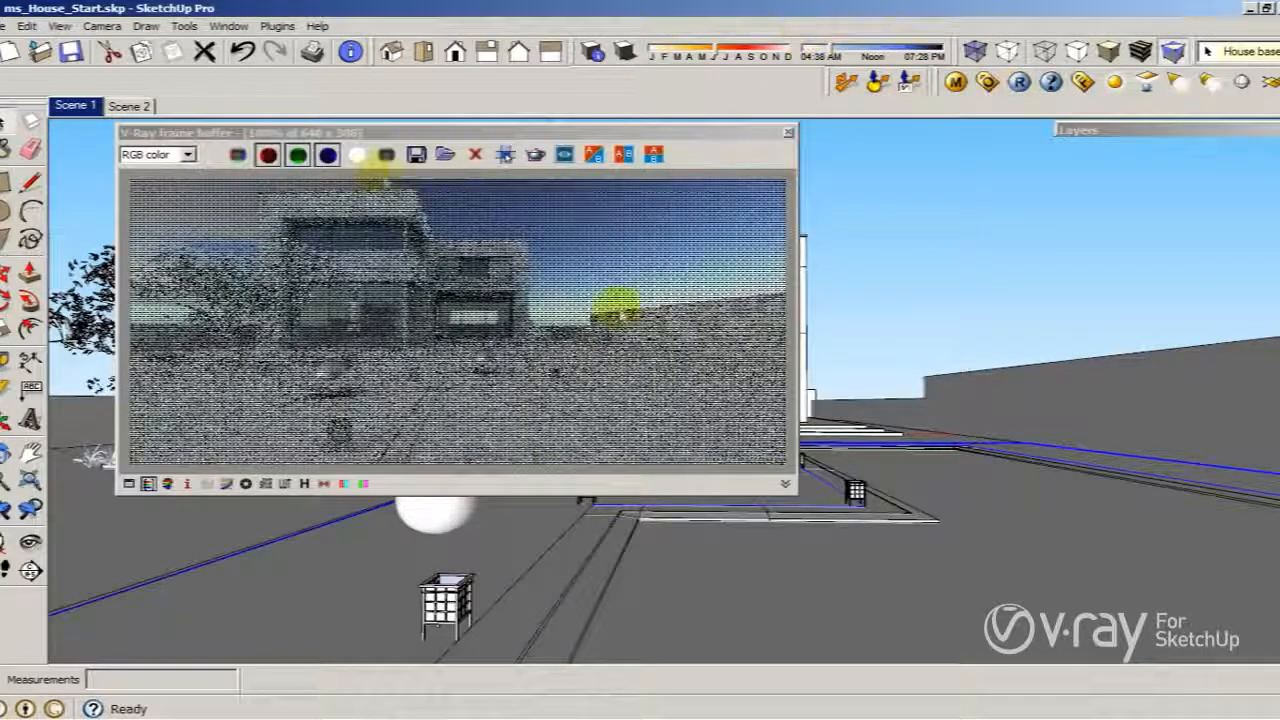
{"action": "left_click_drag", "start_coordinate": [455, 127], "coordinate": [592, 162]}
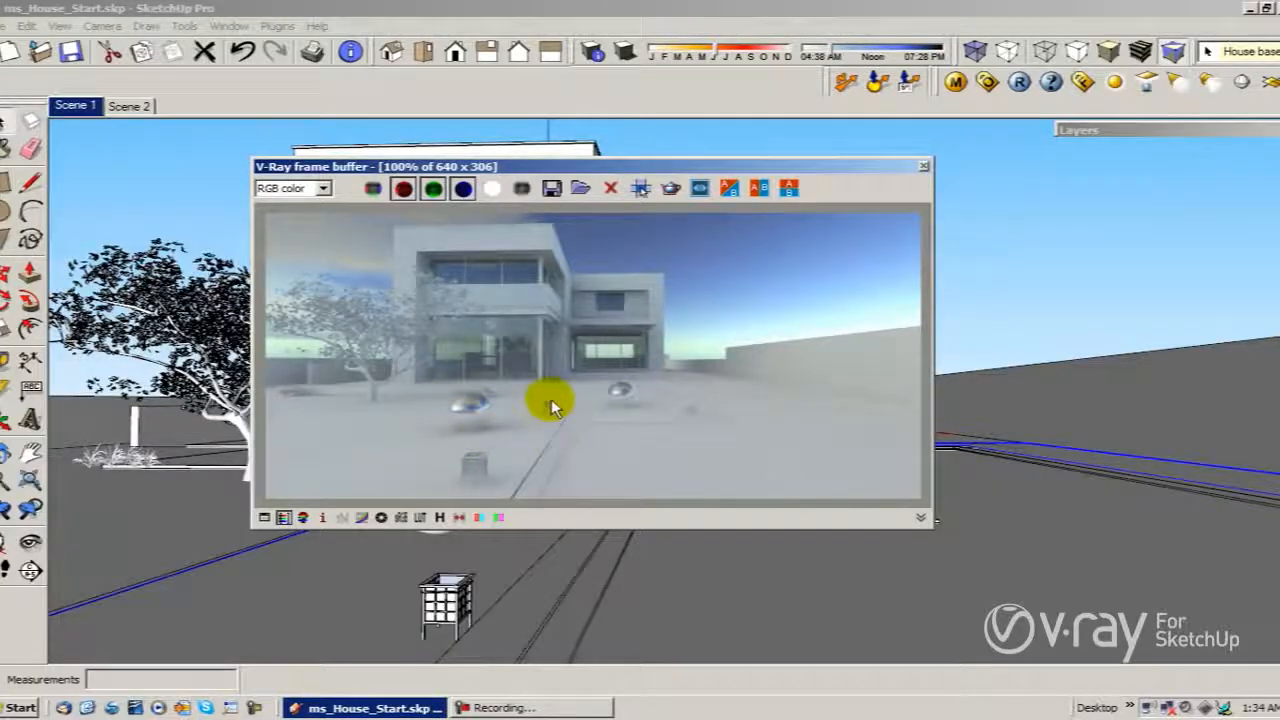
{"action": "mouse_move", "coordinate": [866, 163]}
{"action": "left_mouse_down"}
{"action": "mouse_move", "coordinate": [997, 257]}
{"action": "mouse_move", "coordinate": [1169, 295]}
{"action": "left_mouse_up"}
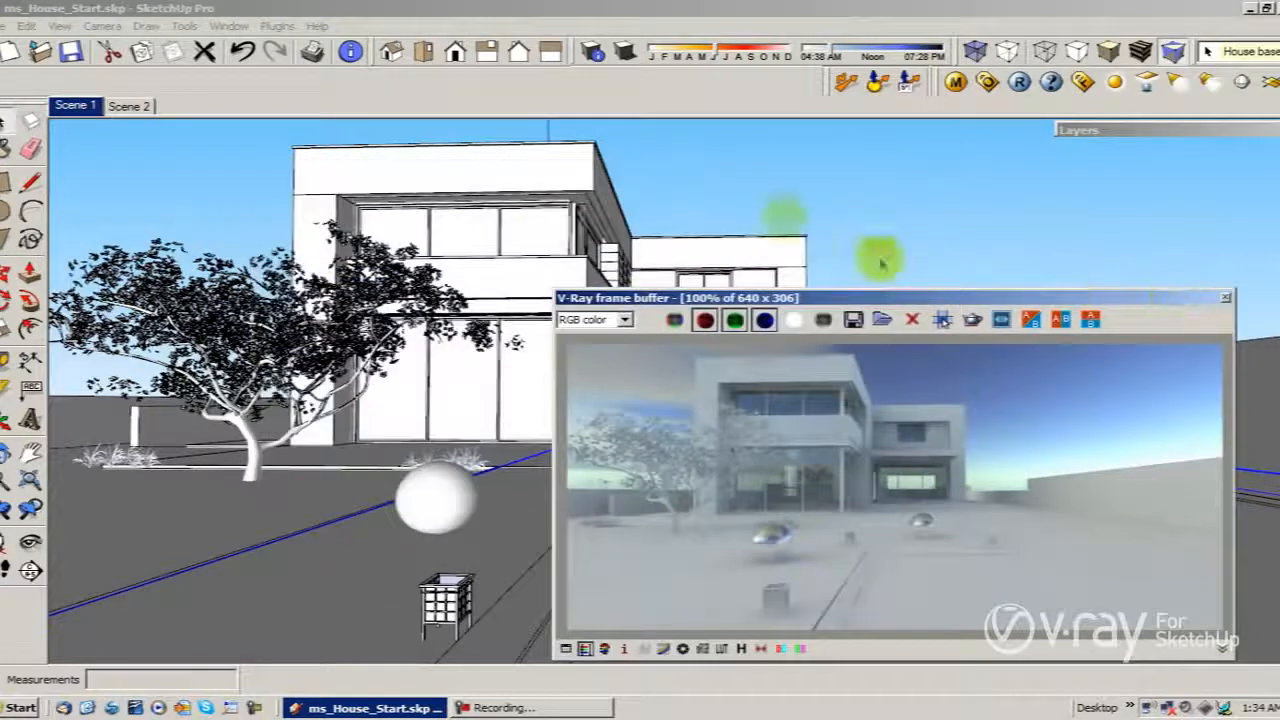
Turn on shadows in the model view and move the frame buffer aside to compare them with the render.
{"action": "left_click", "coordinate": [622, 46]}
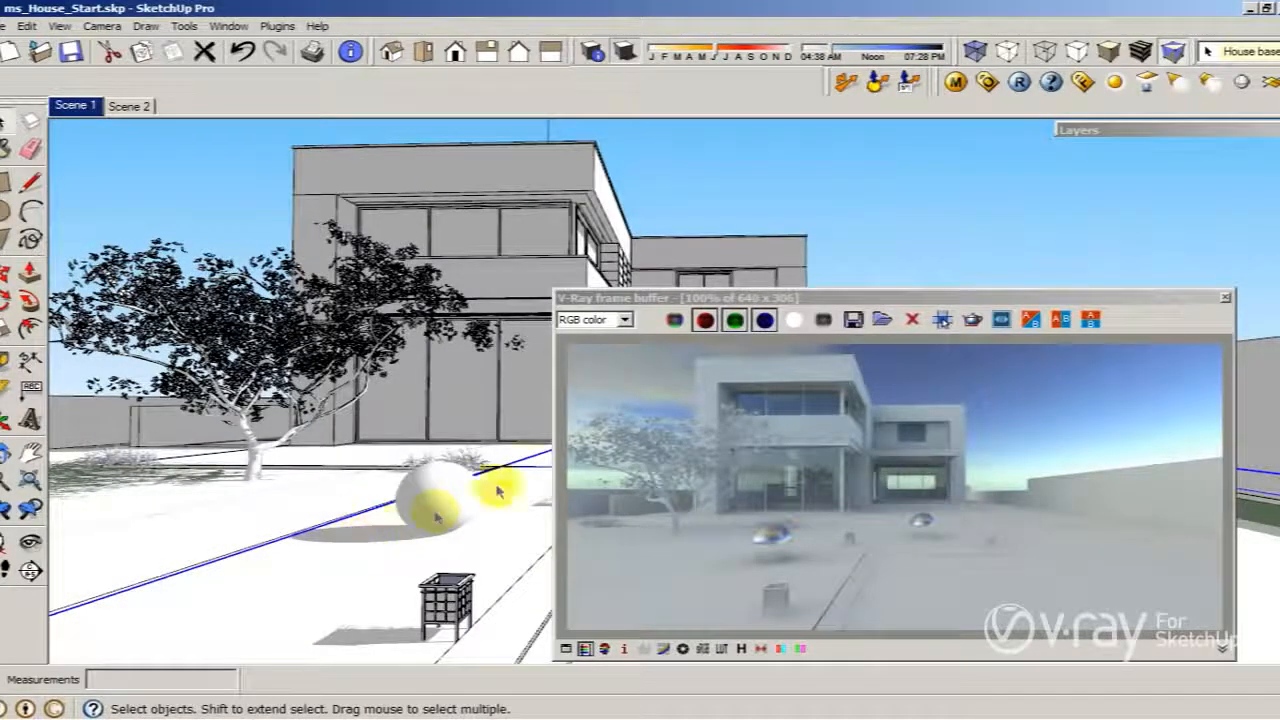
{"action": "left_click", "coordinate": [700, 296]}
{"action": "left_click_drag", "start_coordinate": [737, 294], "coordinate": [790, 290]}
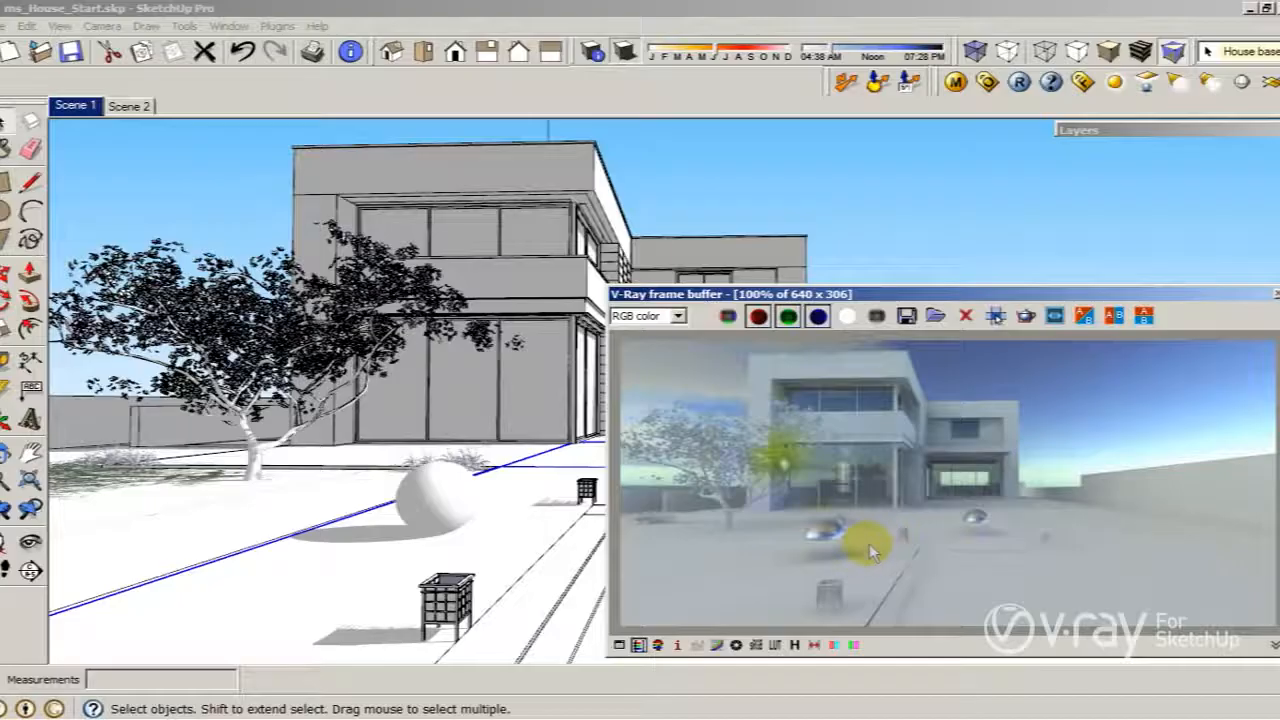
Set the shadow date to about late September and the time to late afternoon, and close the frame buffer.
{"action": "left_click", "coordinate": [717, 47]}
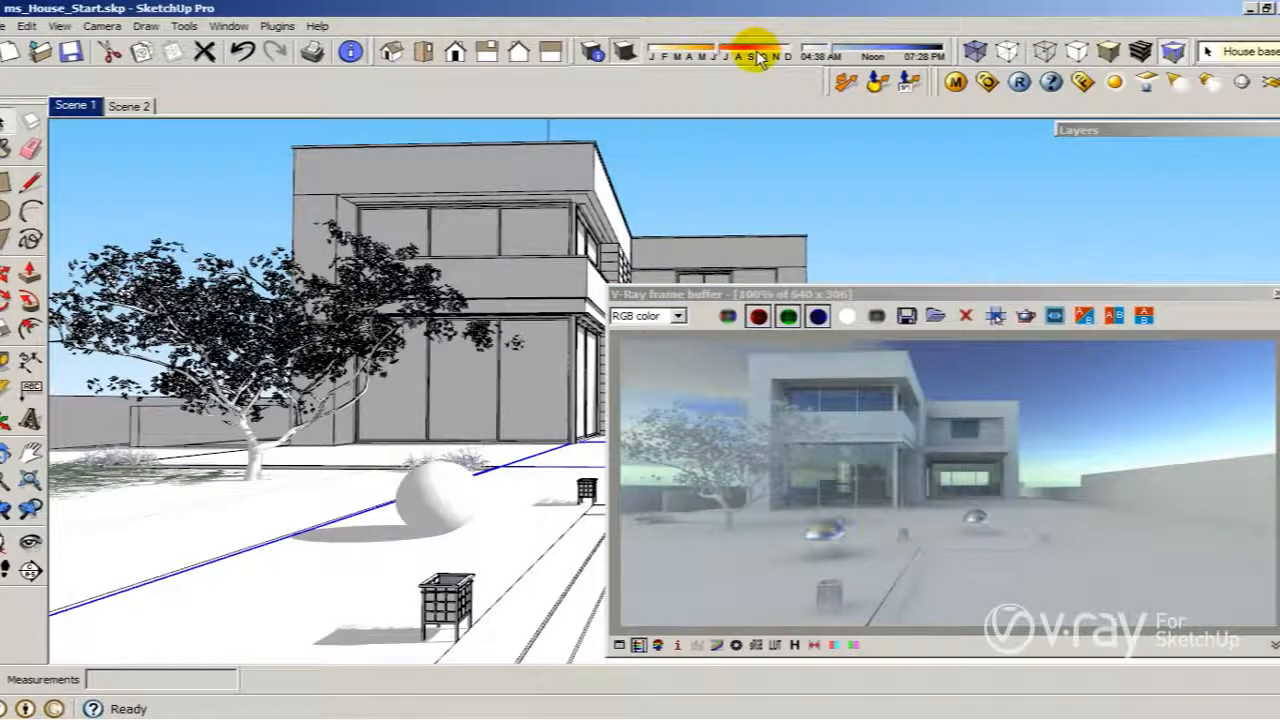
{"action": "left_click_drag", "start_coordinate": [757, 58], "coordinate": [776, 58]}
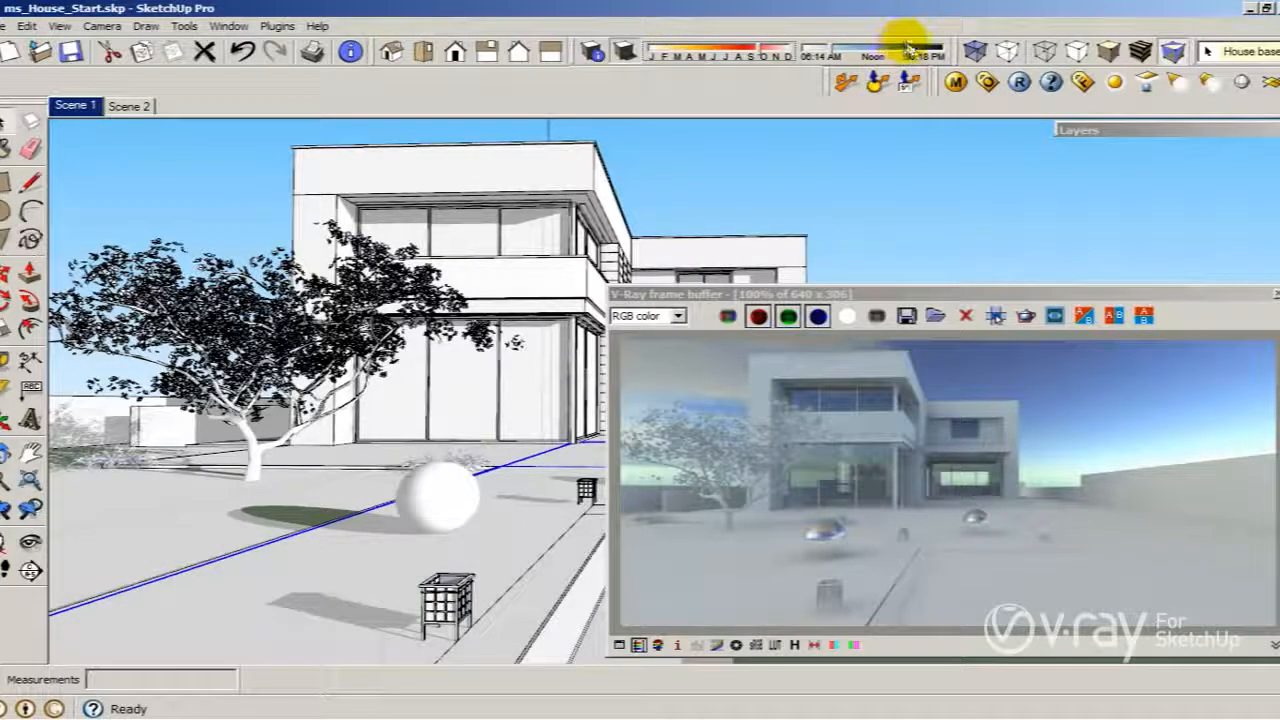
{"action": "left_click", "coordinate": [915, 50]}
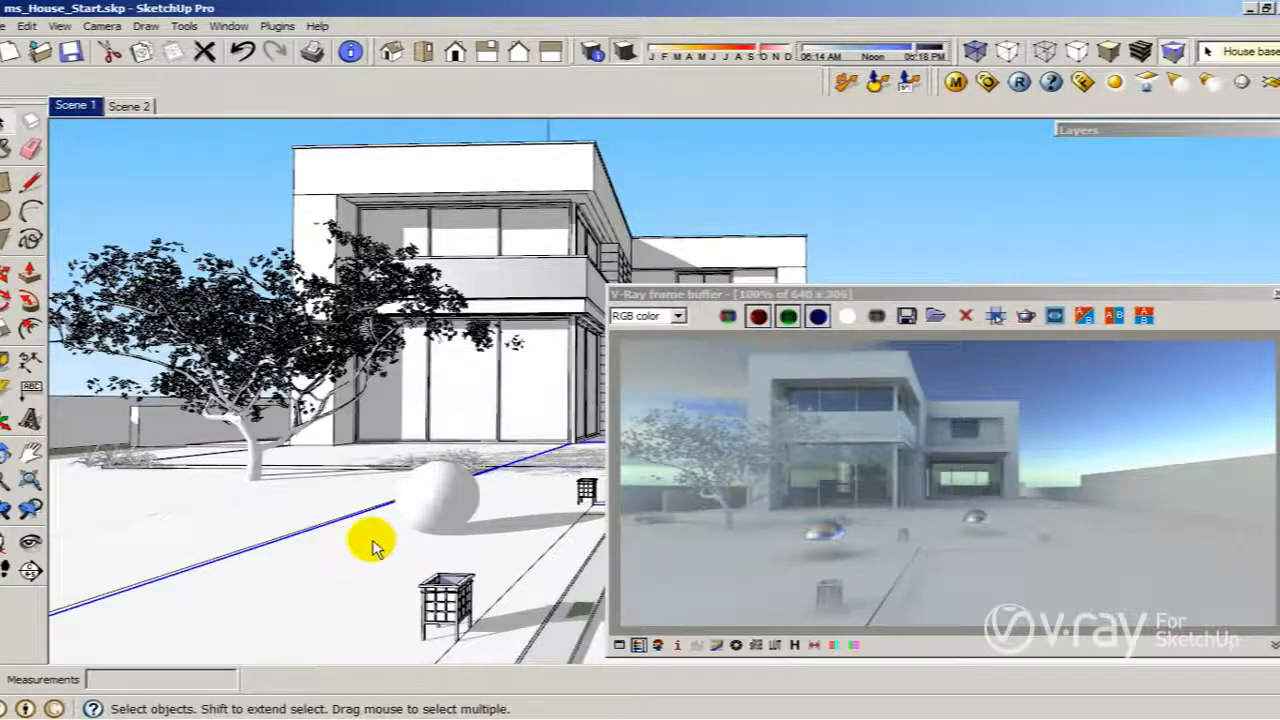
{"action": "left_click_drag", "start_coordinate": [920, 289], "coordinate": [674, 257]}
{"action": "left_click", "coordinate": [1031, 261]}
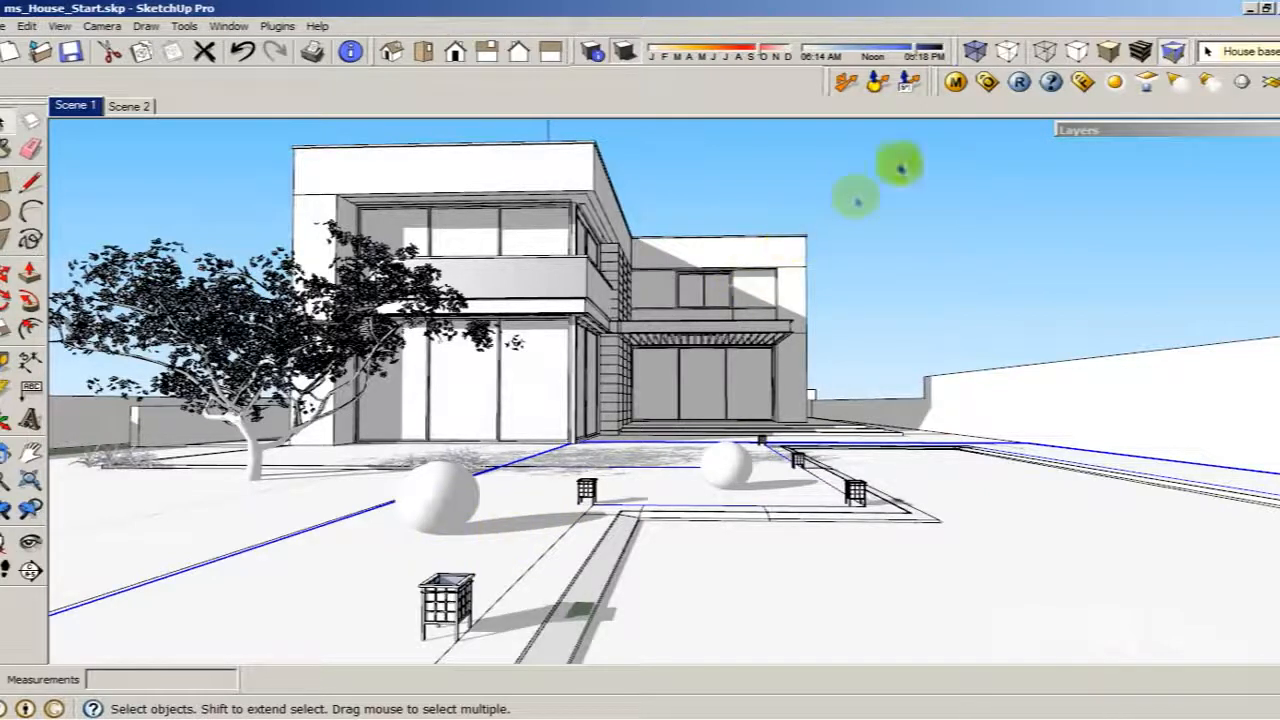
Enable Default Lights in the Global Switches of the V-Ray options and collapse that section.
{"action": "left_click", "coordinate": [990, 84]}
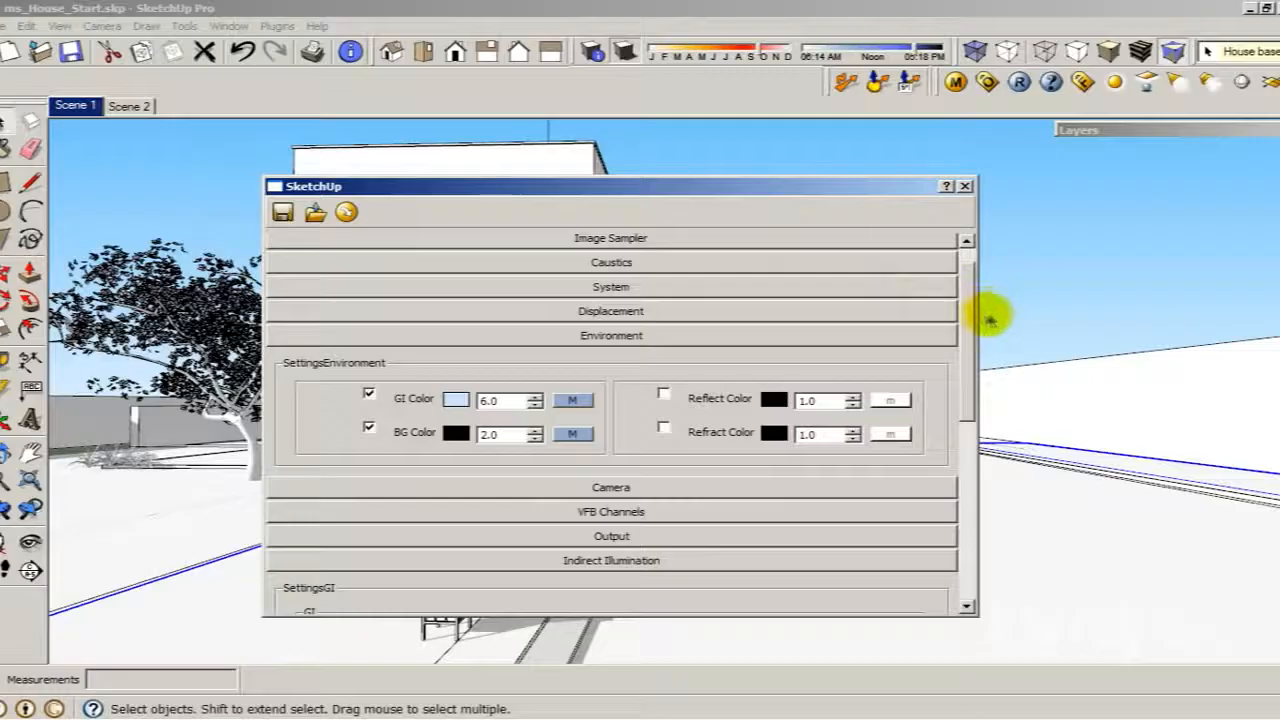
{"action": "scroll", "coordinate": [970, 320], "scroll_direction": "up", "scroll_amount": 2}
{"action": "left_click", "coordinate": [709, 246]}
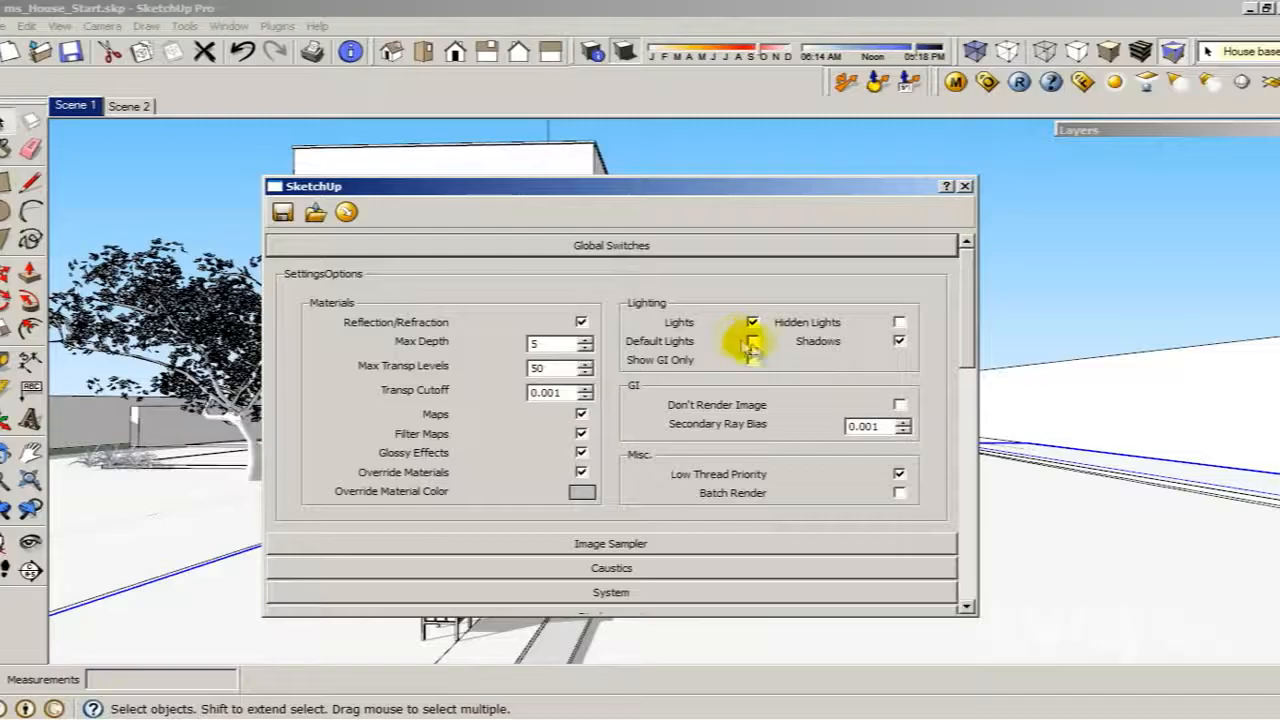
{"action": "left_click", "coordinate": [753, 342]}
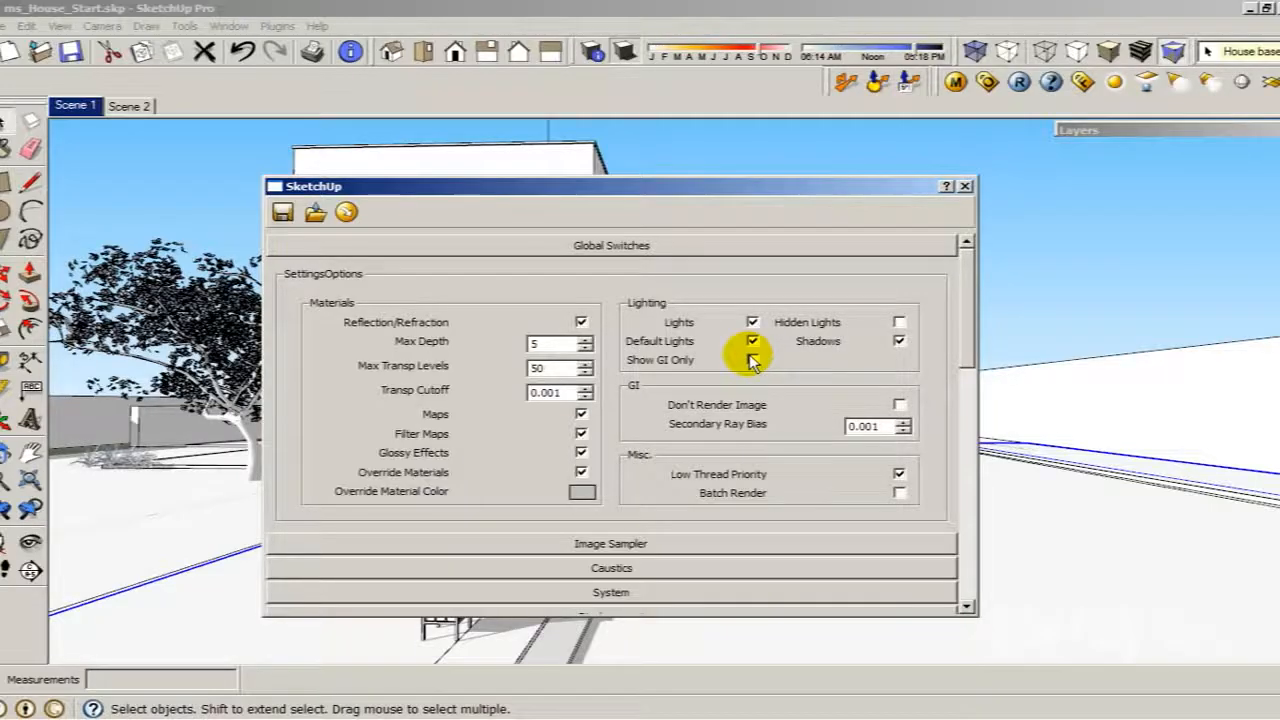
{"action": "mouse_move", "coordinate": [753, 362]}
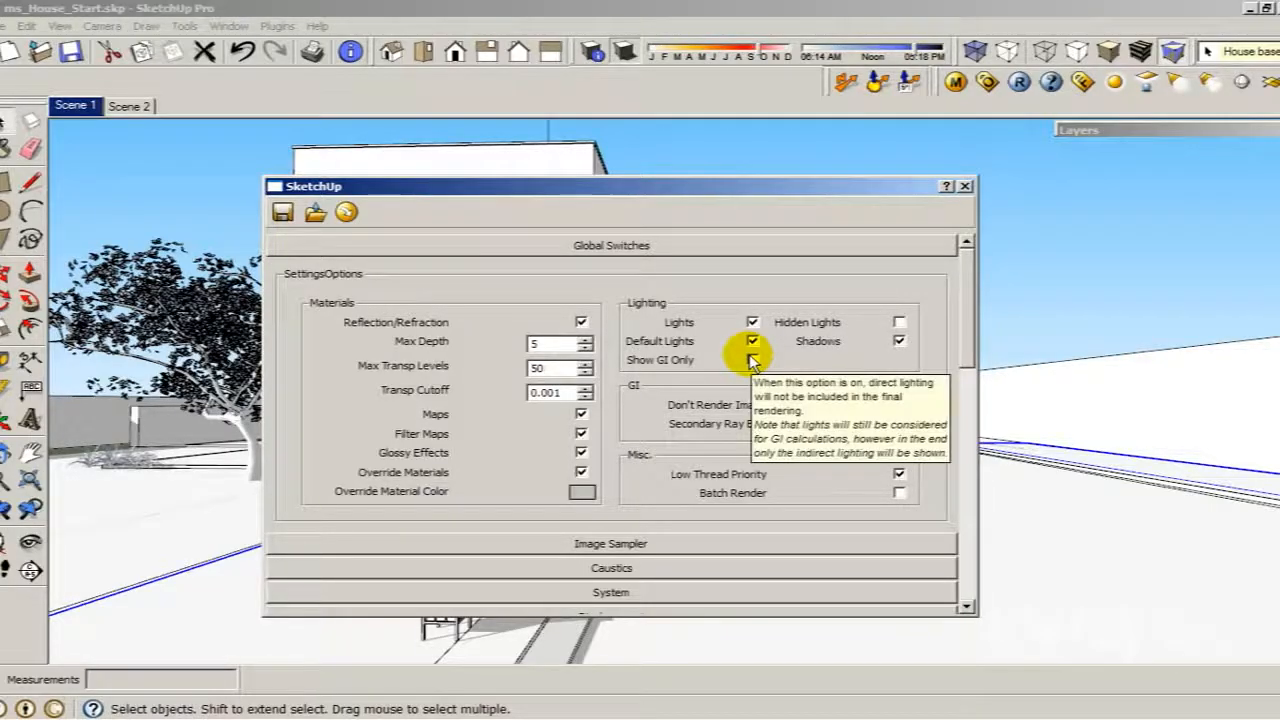
{"action": "left_click", "coordinate": [717, 238]}
Review the physical camera and depth-of-field settings in the Camera section of the V-Ray options.
{"action": "left_click", "coordinate": [648, 368]}
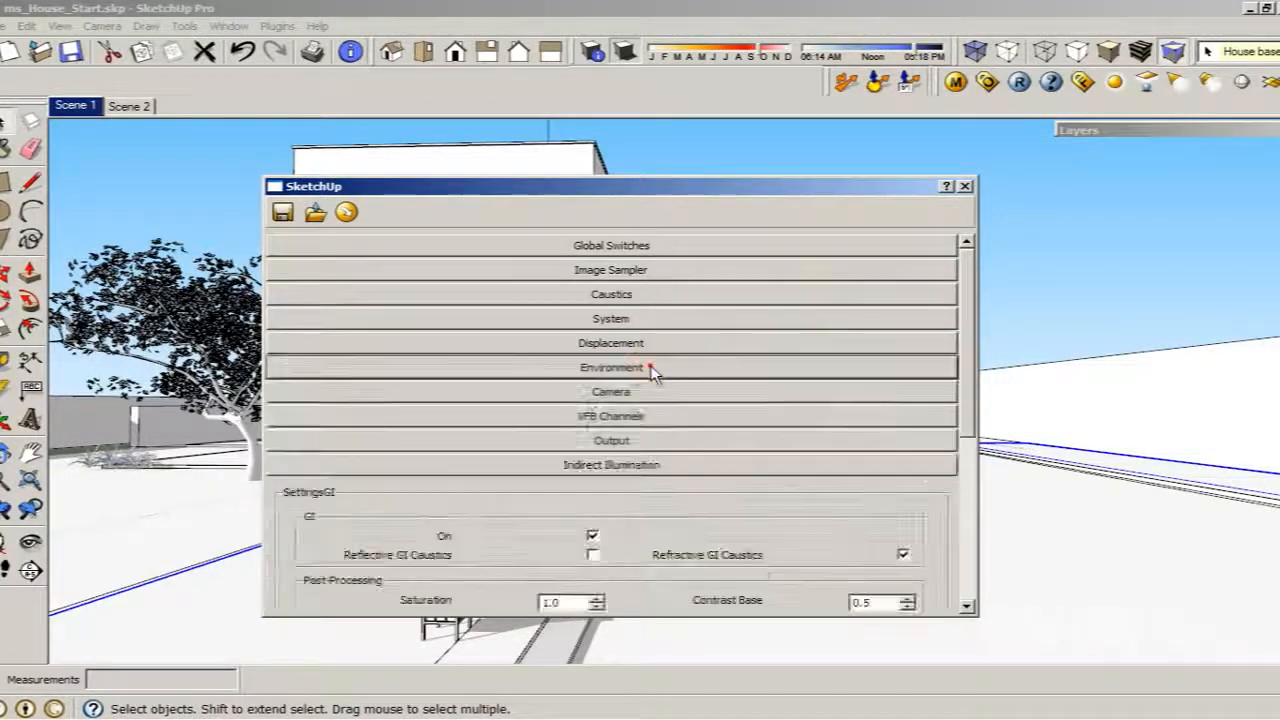
{"action": "left_click", "coordinate": [662, 395]}
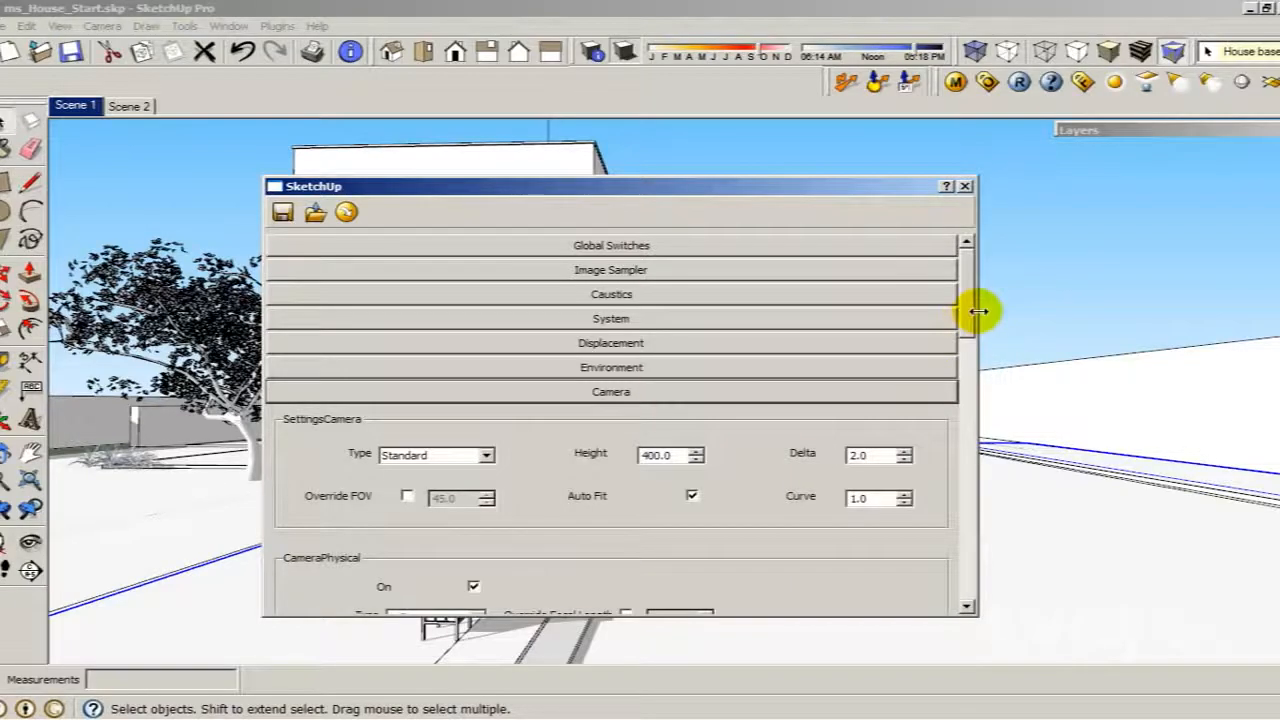
{"action": "left_click_drag", "start_coordinate": [973, 318], "coordinate": [1004, 431]}
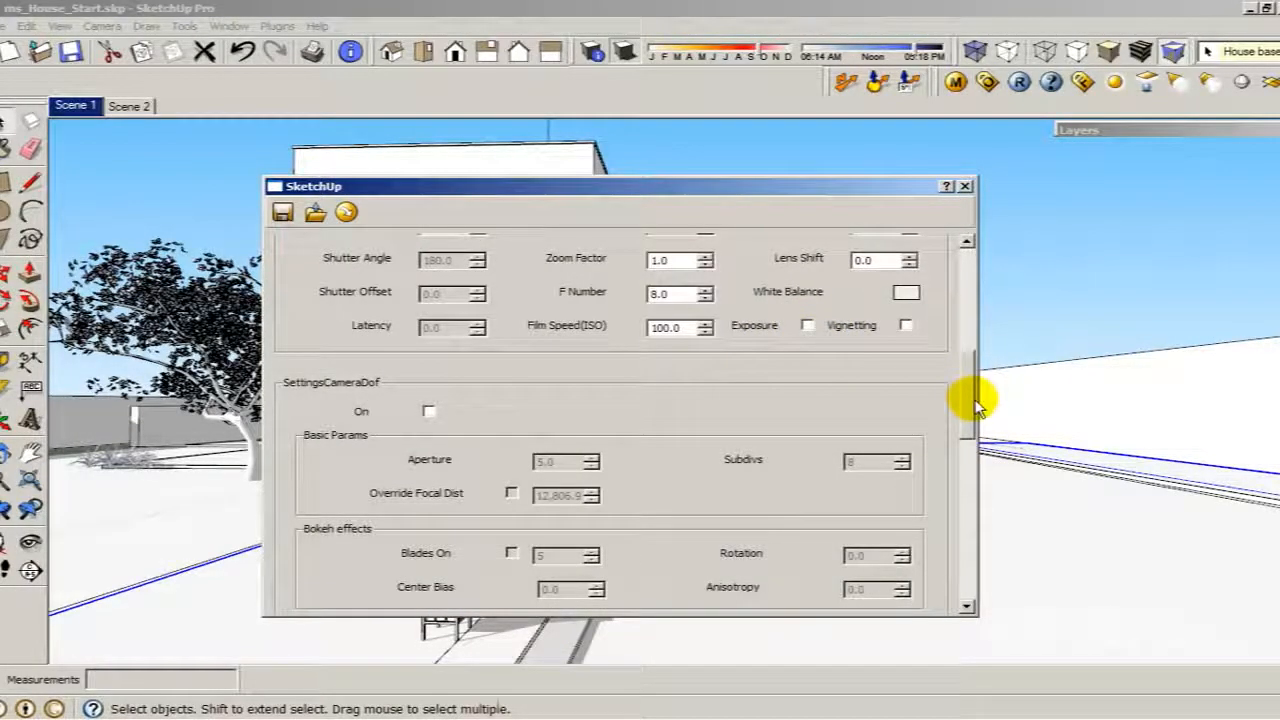
{"action": "scroll", "coordinate": [972, 398], "scroll_direction": "up", "scroll_amount": 2}
{"action": "scroll", "coordinate": [972, 398], "scroll_direction": "up", "scroll_amount": 5}
{"action": "left_click", "coordinate": [690, 392]}
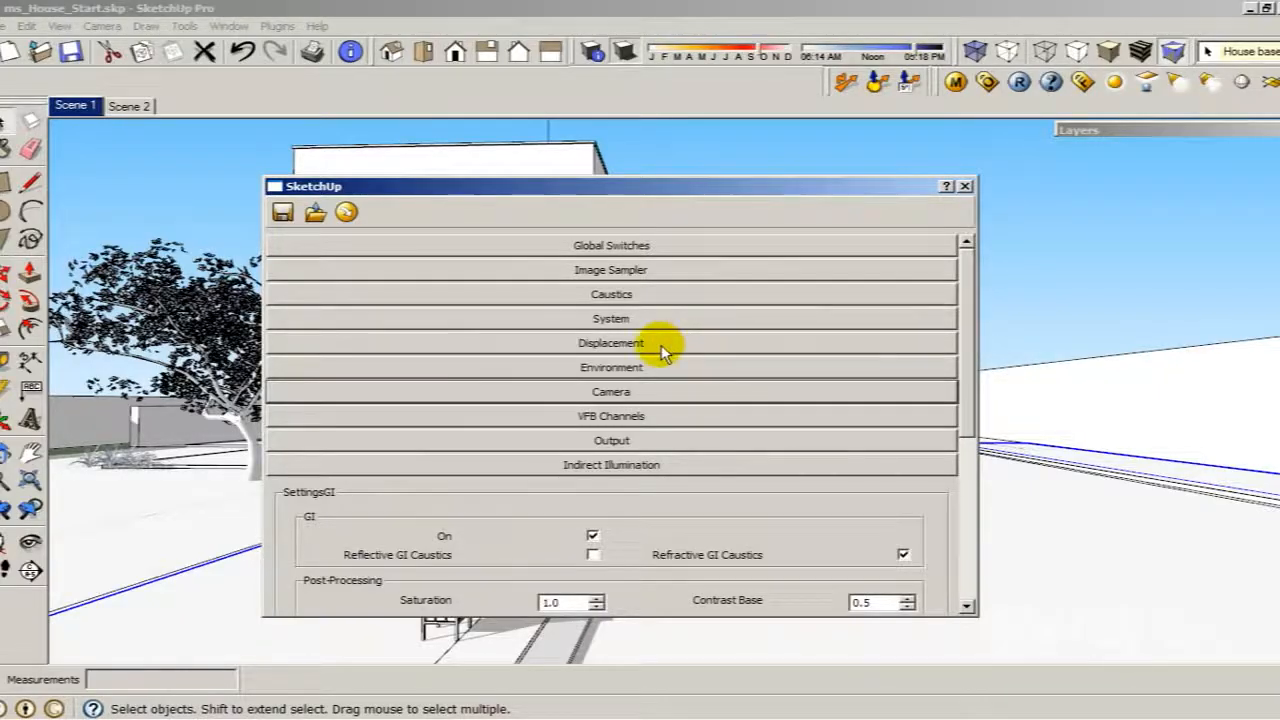
Enable the Reflect Color override in the Environment settings and choose TexSky as its texture.
{"action": "left_click", "coordinate": [650, 367]}
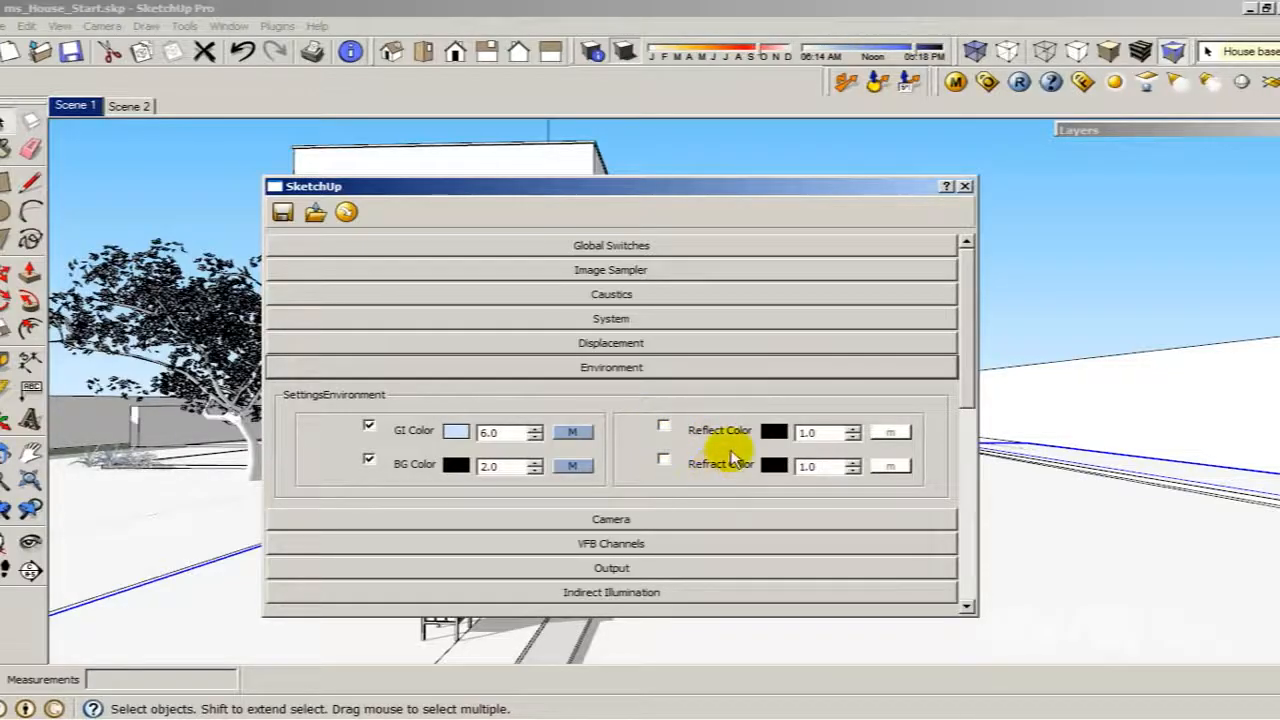
{"action": "left_click", "coordinate": [663, 429]}
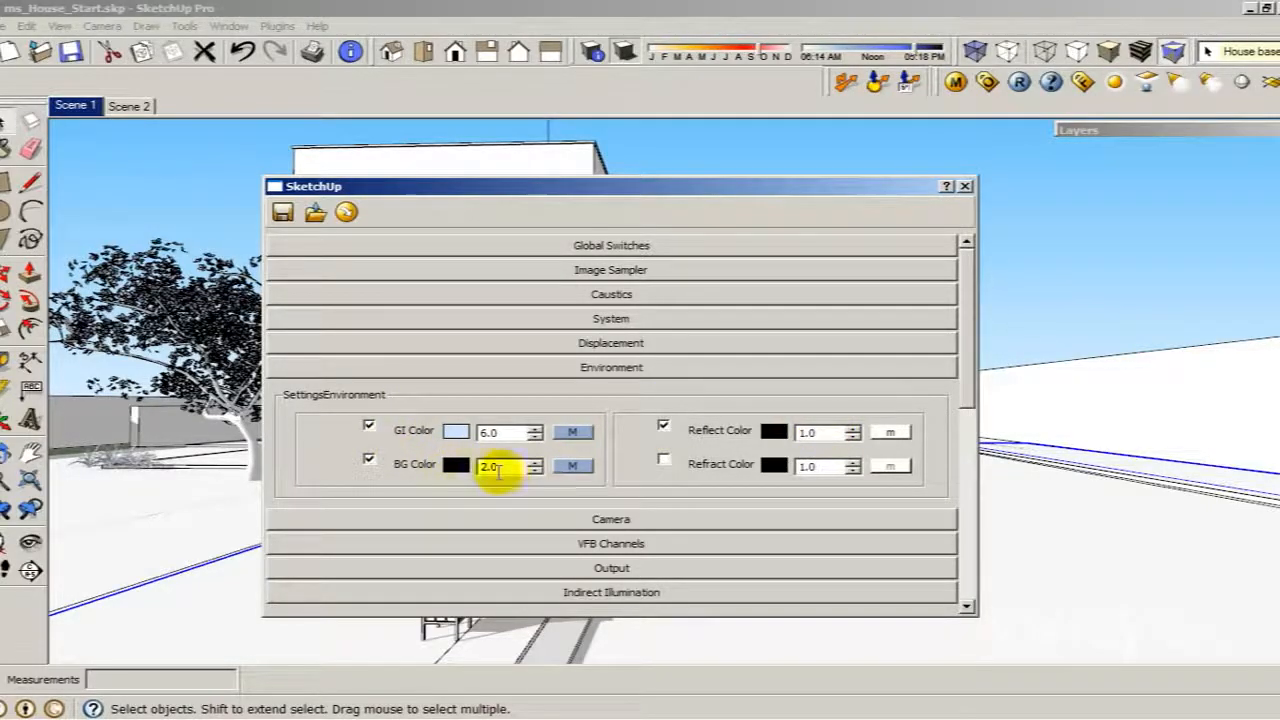
{"action": "left_click", "coordinate": [891, 432]}
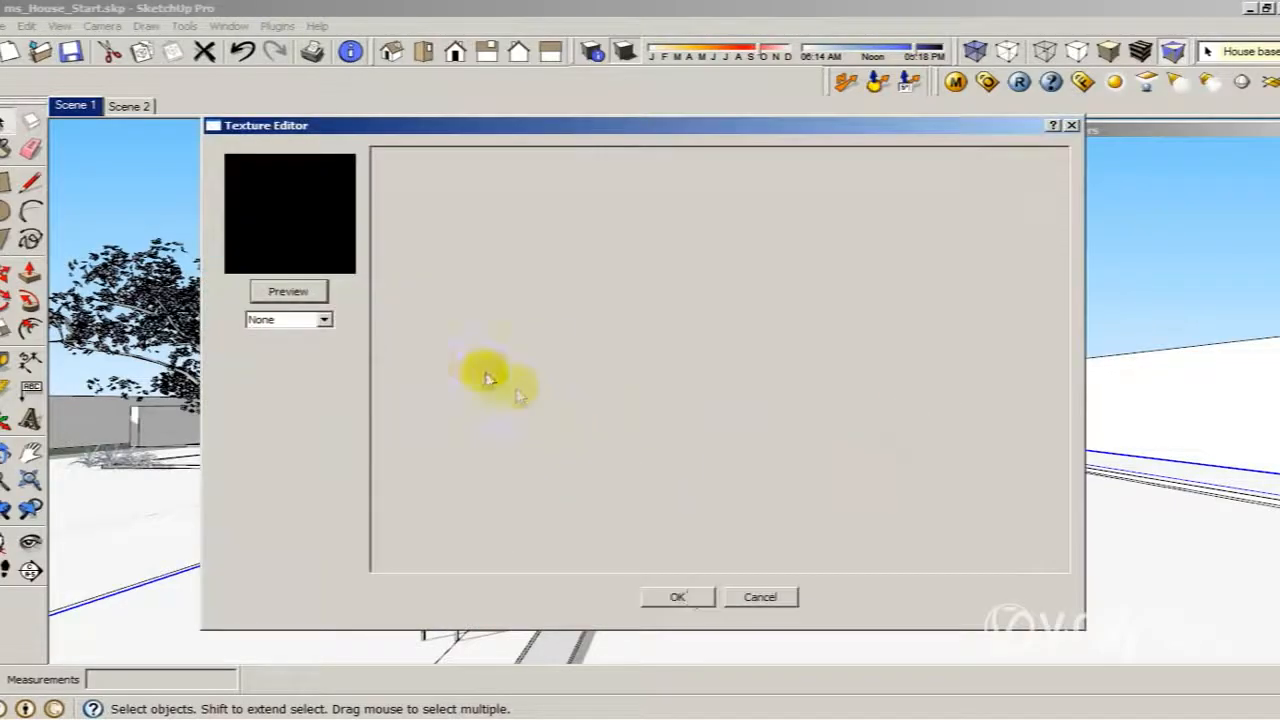
{"action": "left_click", "coordinate": [323, 320]}
{"action": "left_click_drag", "start_coordinate": [325, 345], "coordinate": [328, 405]}
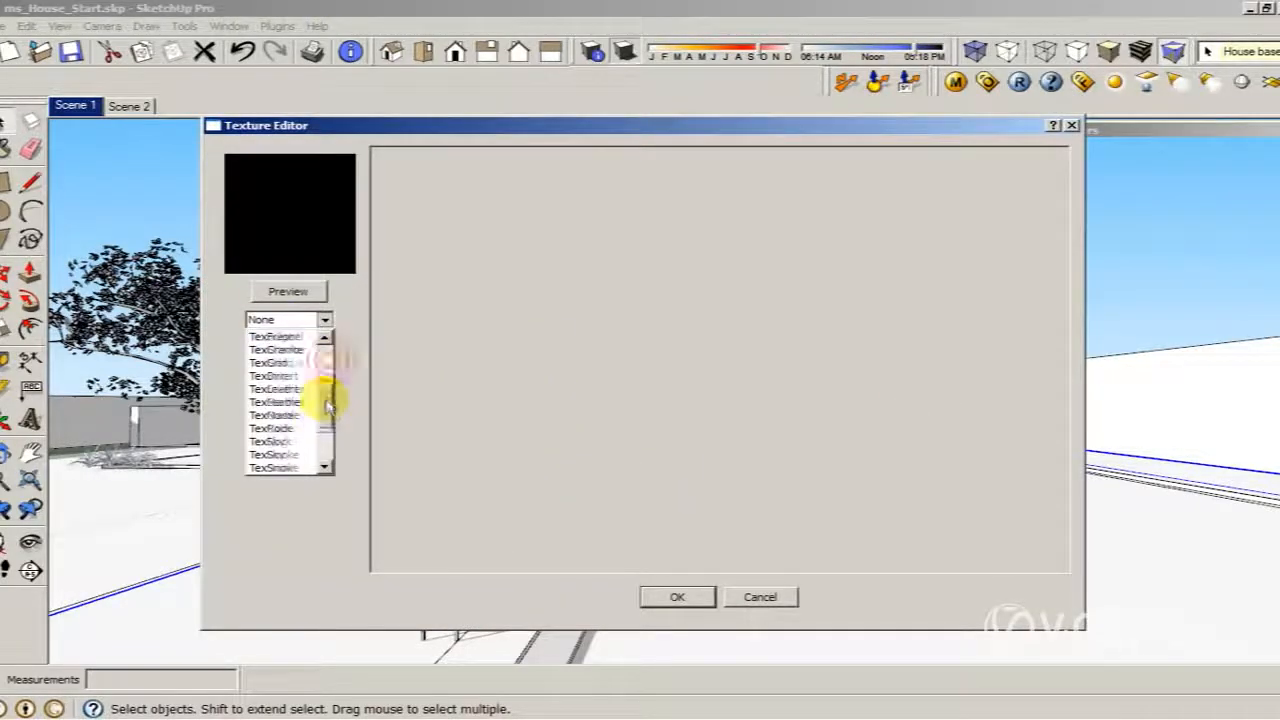
{"action": "left_click", "coordinate": [278, 444]}
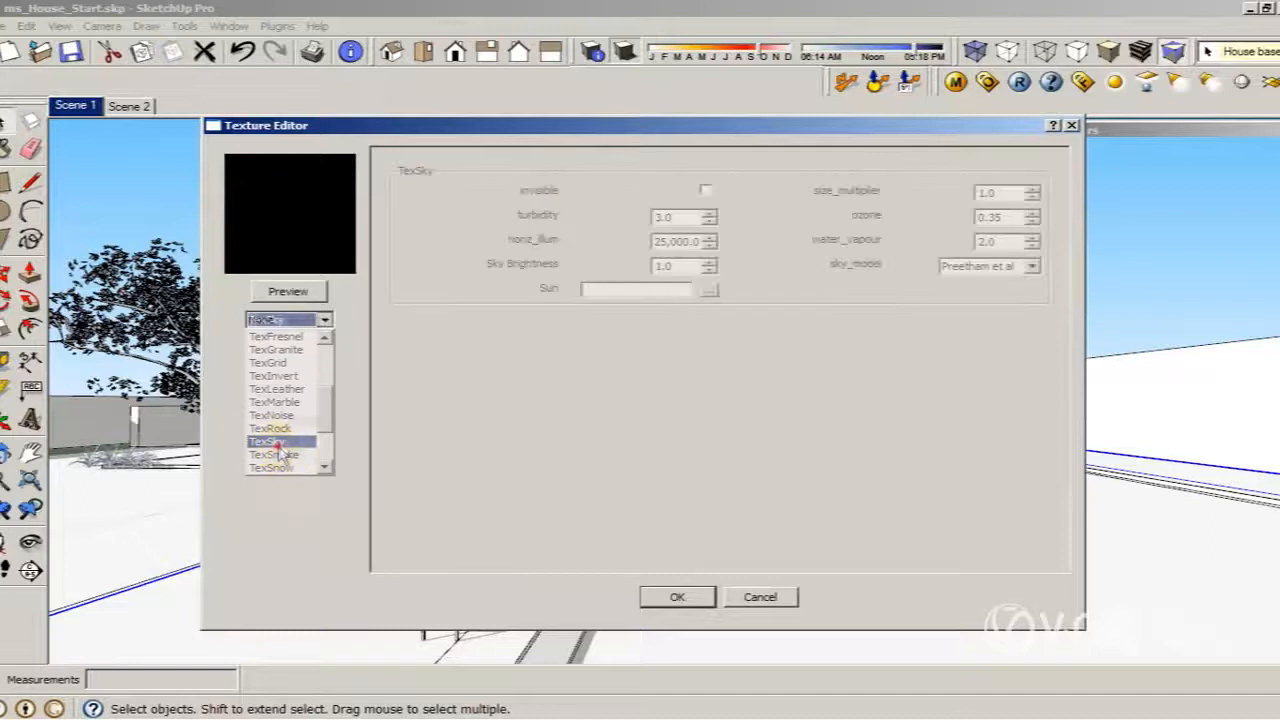
Assign the SunLight plugin as the sun of the TexSky texture.
{"action": "left_click", "coordinate": [708, 289]}
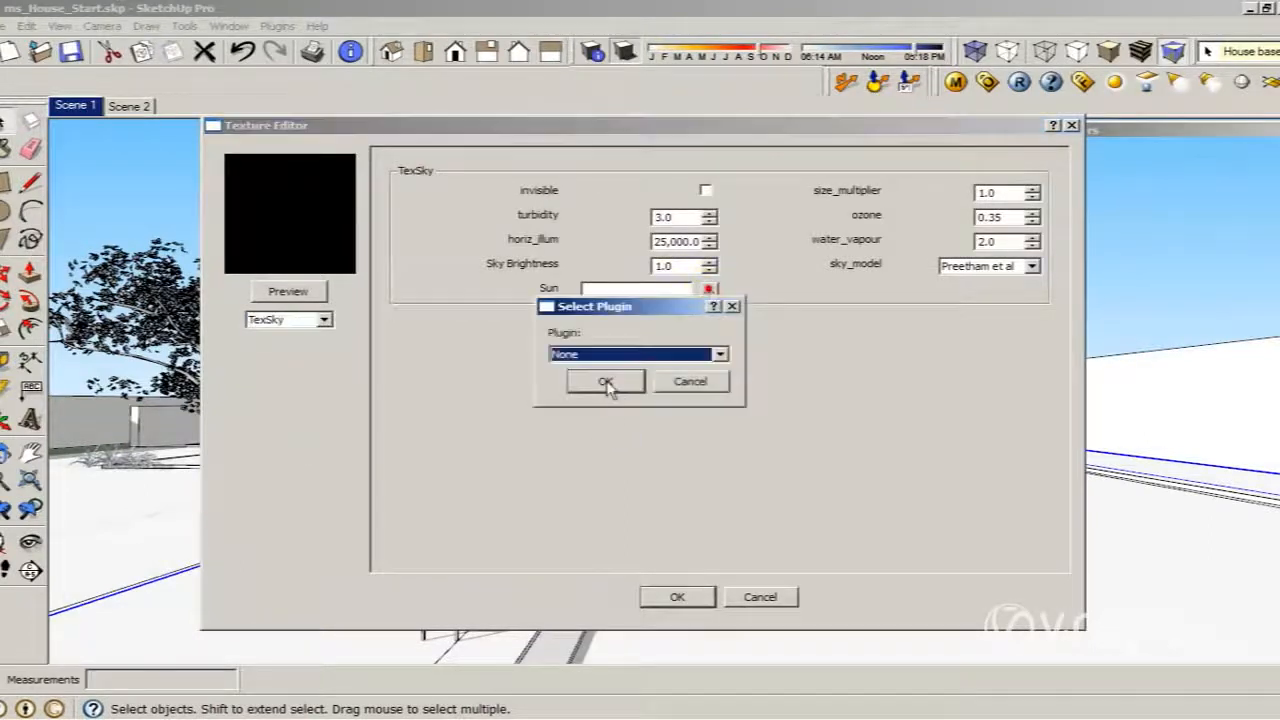
{"action": "left_click", "coordinate": [562, 354]}
{"action": "left_click", "coordinate": [606, 383]}
{"action": "left_click", "coordinate": [610, 381]}
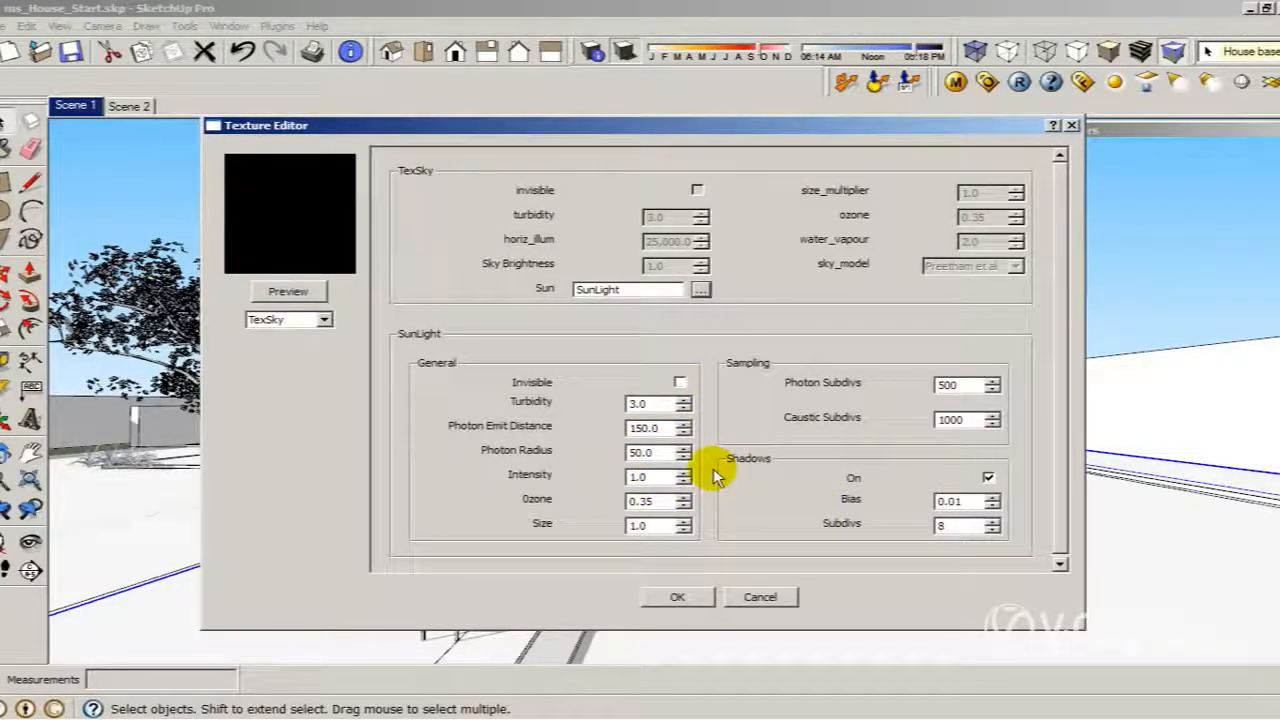
Set the sunlight's intensity to 0.03 and its size to 10, and accept the reflection texture.
{"action": "double_click", "coordinate": [655, 477]}
{"action": "type", "text": ".03"}
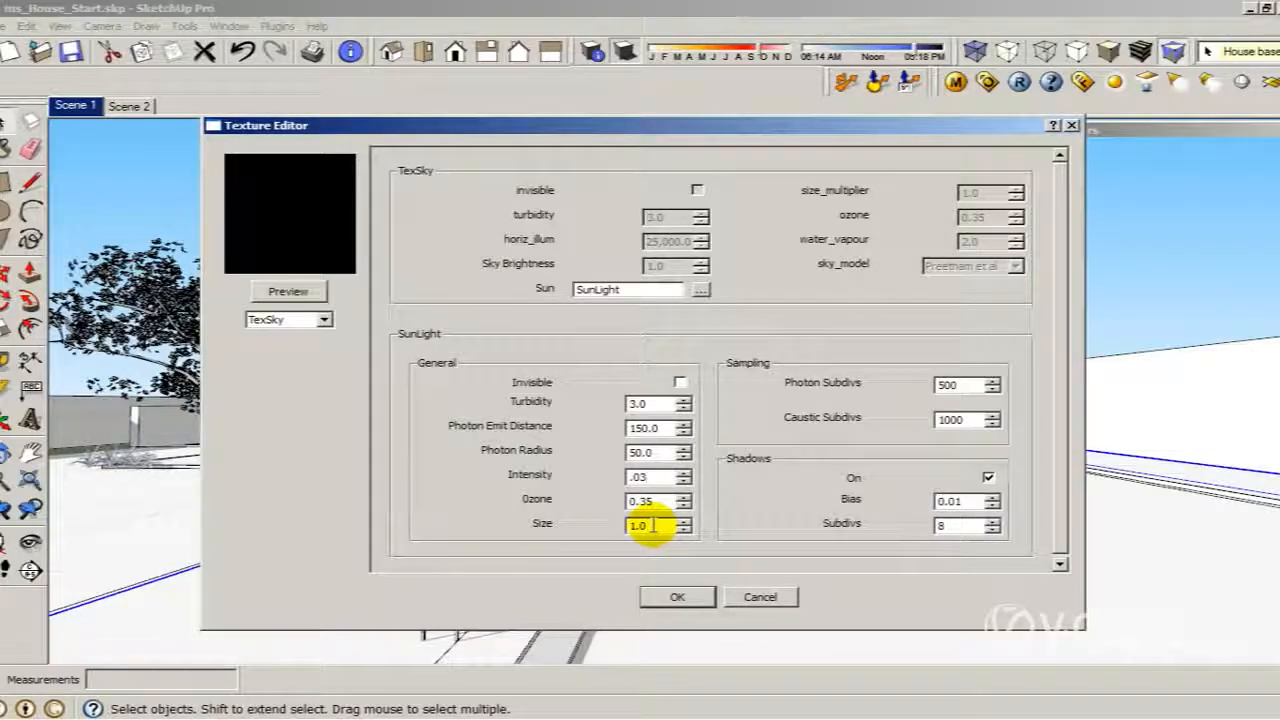
{"action": "double_click", "coordinate": [650, 526]}
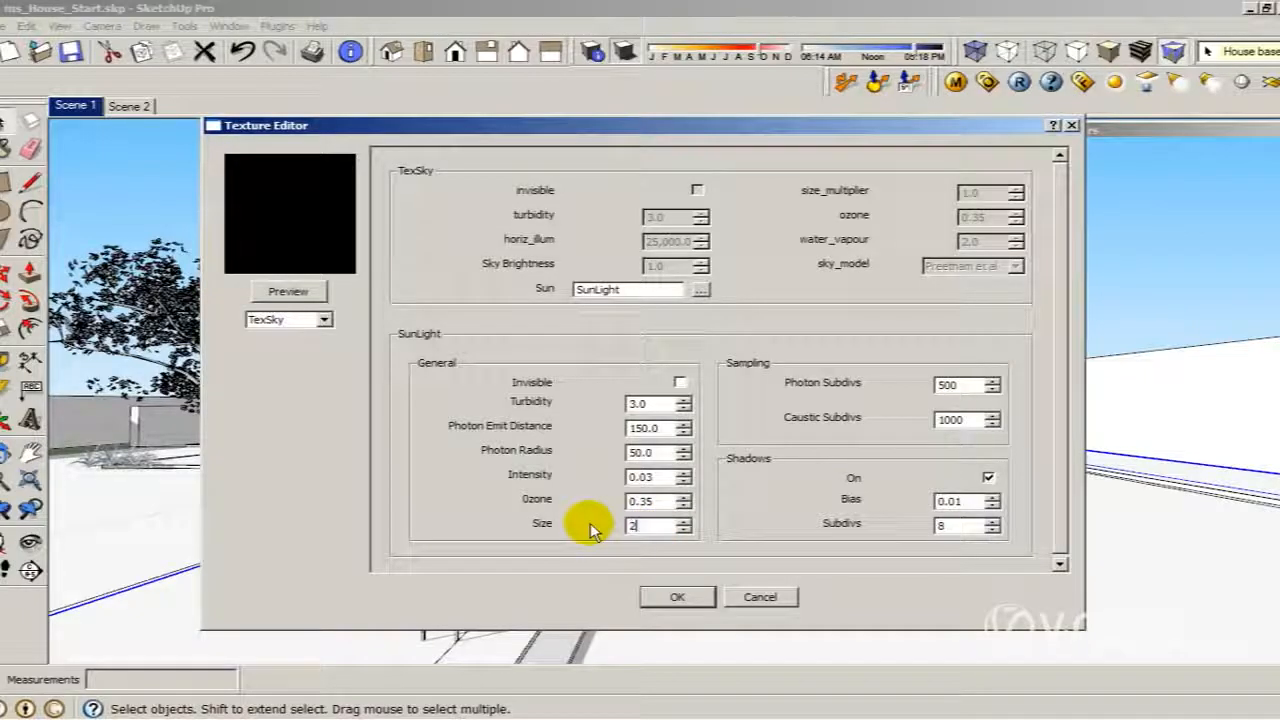
{"action": "type", "text": "10"}
{"action": "left_click", "coordinate": [677, 599]}
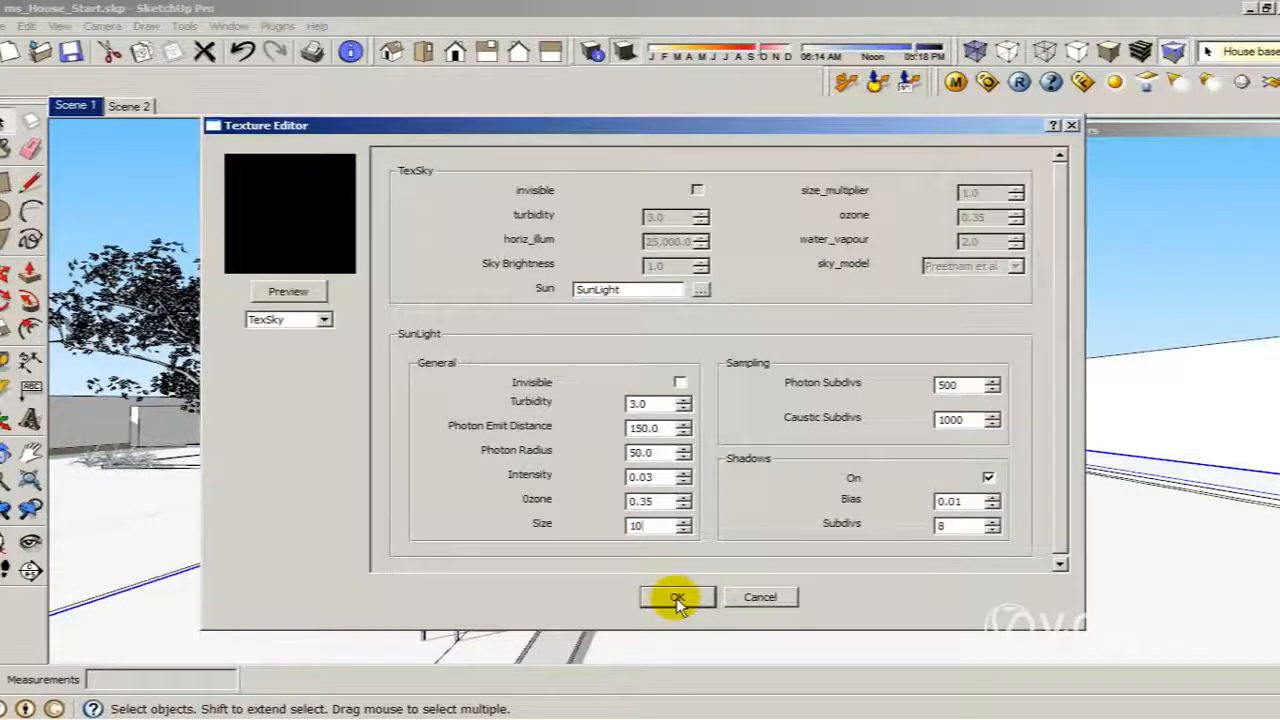
{"action": "double_click", "coordinate": [942, 526]}
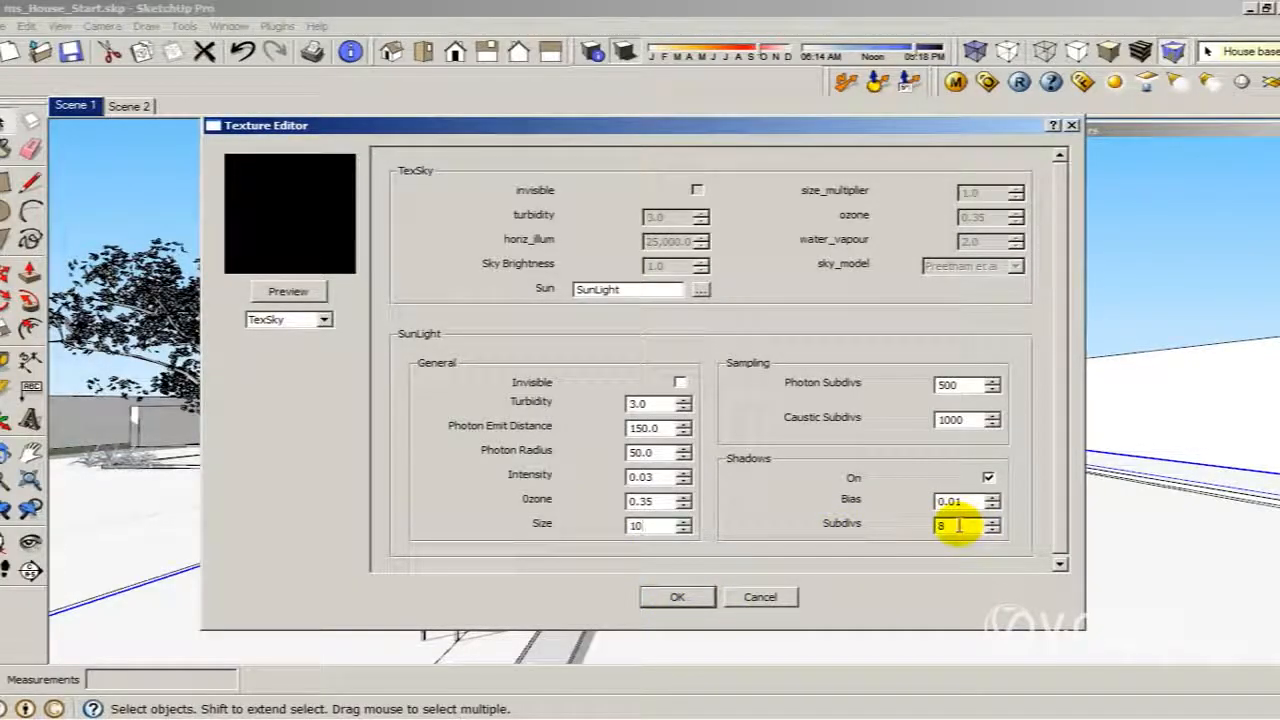
{"action": "left_click", "coordinate": [672, 597]}
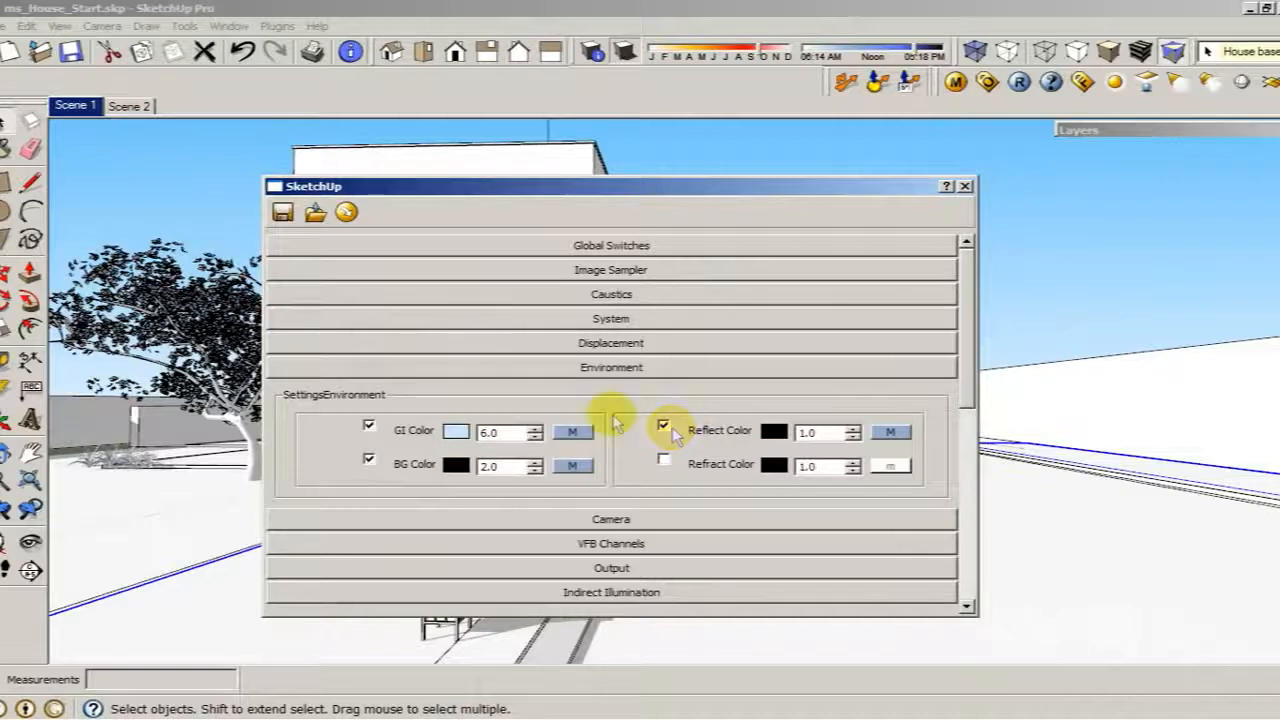
Turn off the Reflect Color override in the Environment settings and render the scene with V-Ray.
{"action": "left_click", "coordinate": [664, 428]}
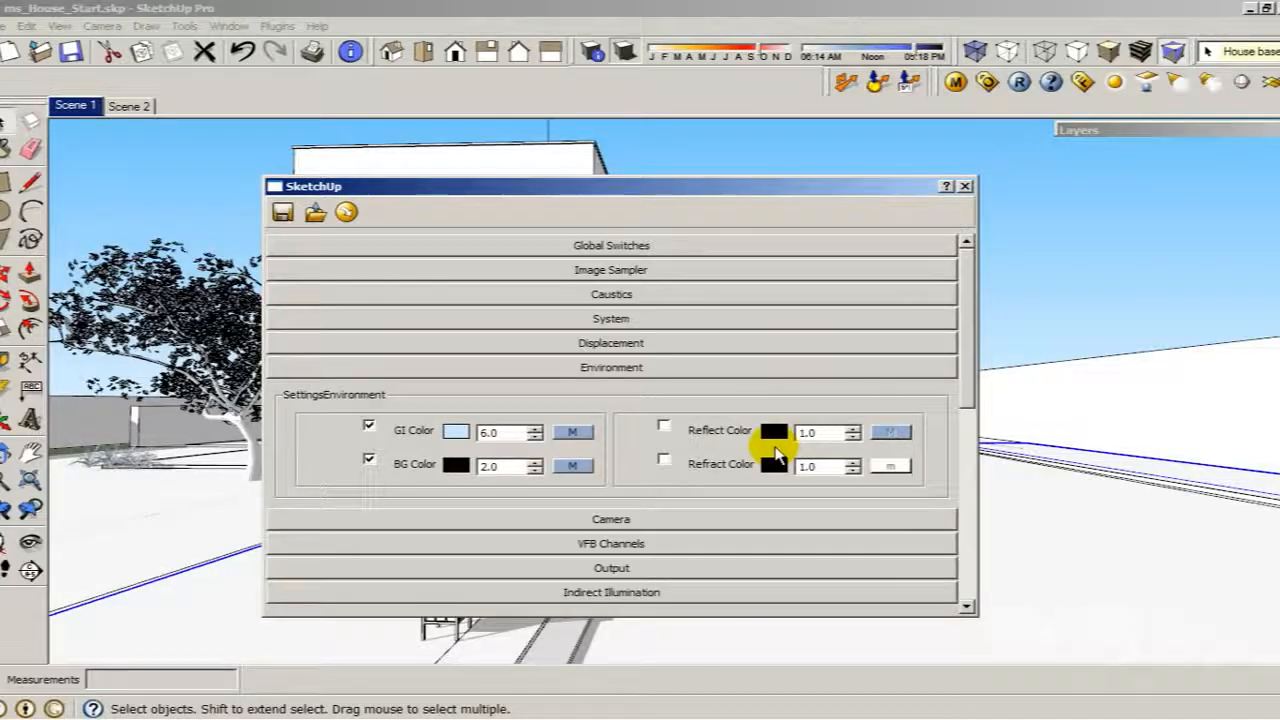
{"action": "left_click", "coordinate": [612, 369]}
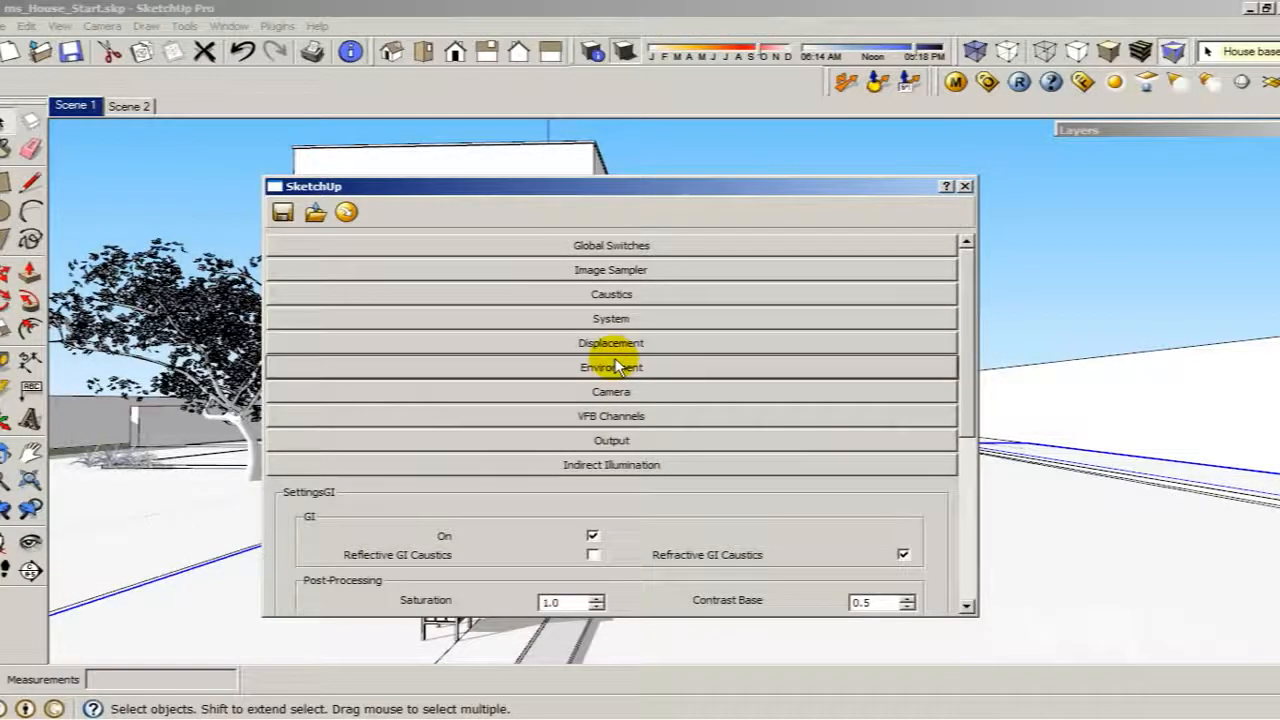
{"action": "left_click", "coordinate": [624, 367]}
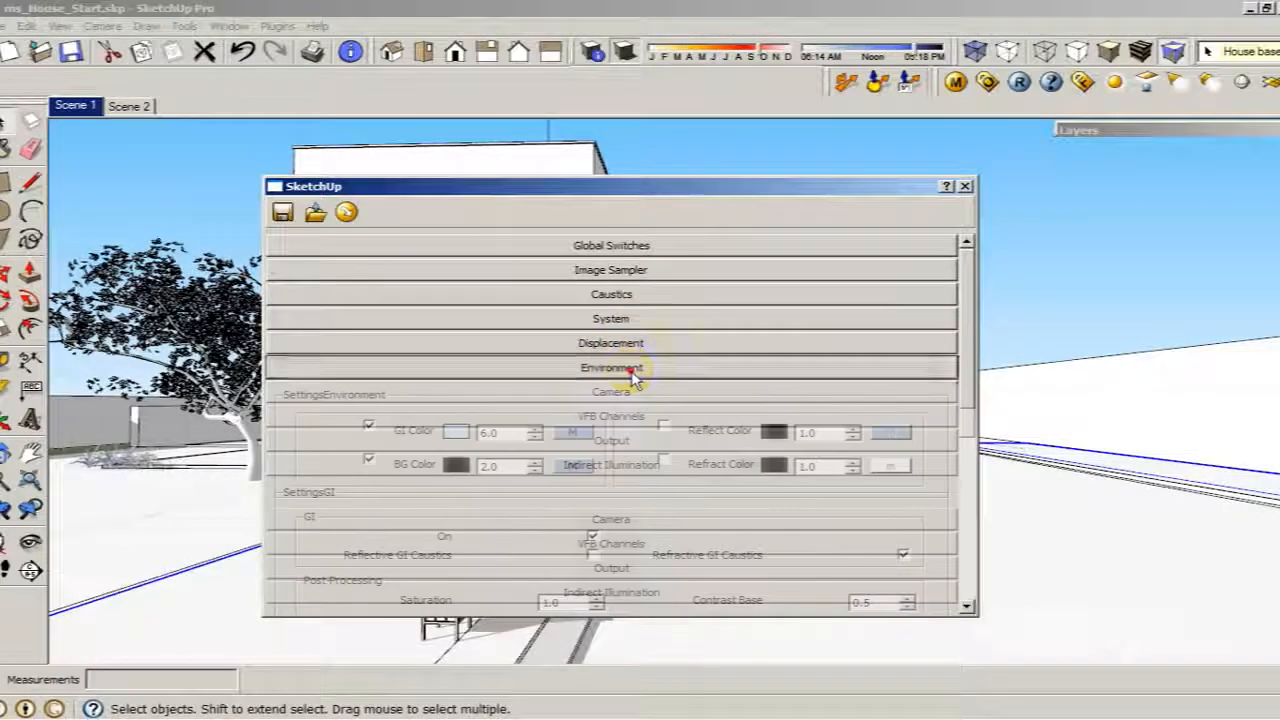
{"action": "left_click", "coordinate": [1020, 84]}
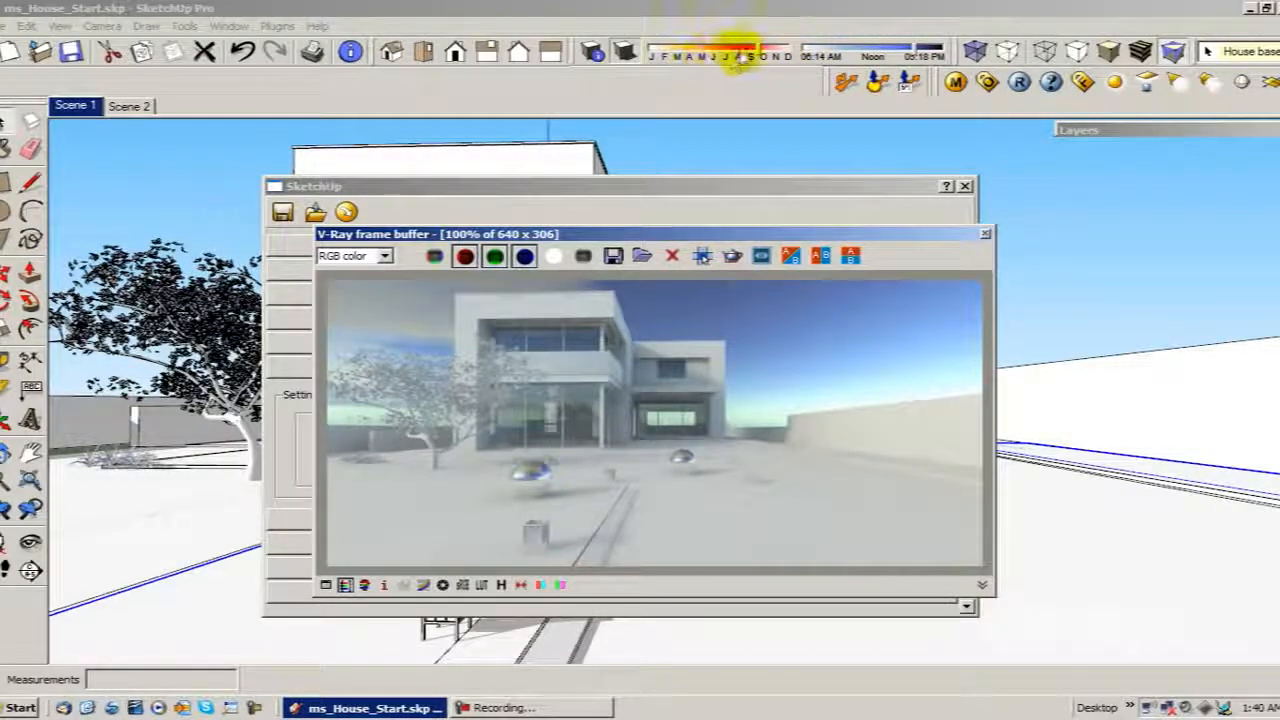
Review the lighting options in Global Switches and the environment maps, and close the V-Ray options.
{"action": "left_click", "coordinate": [695, 200]}
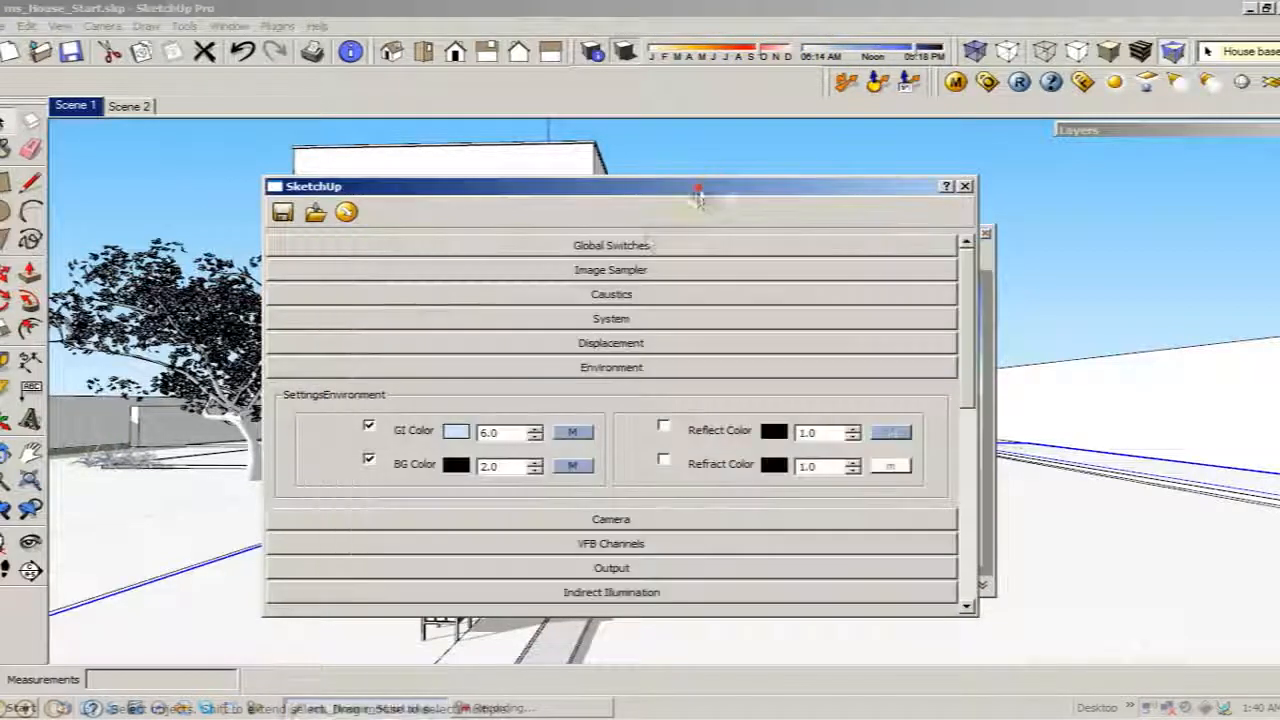
{"action": "left_click", "coordinate": [678, 248]}
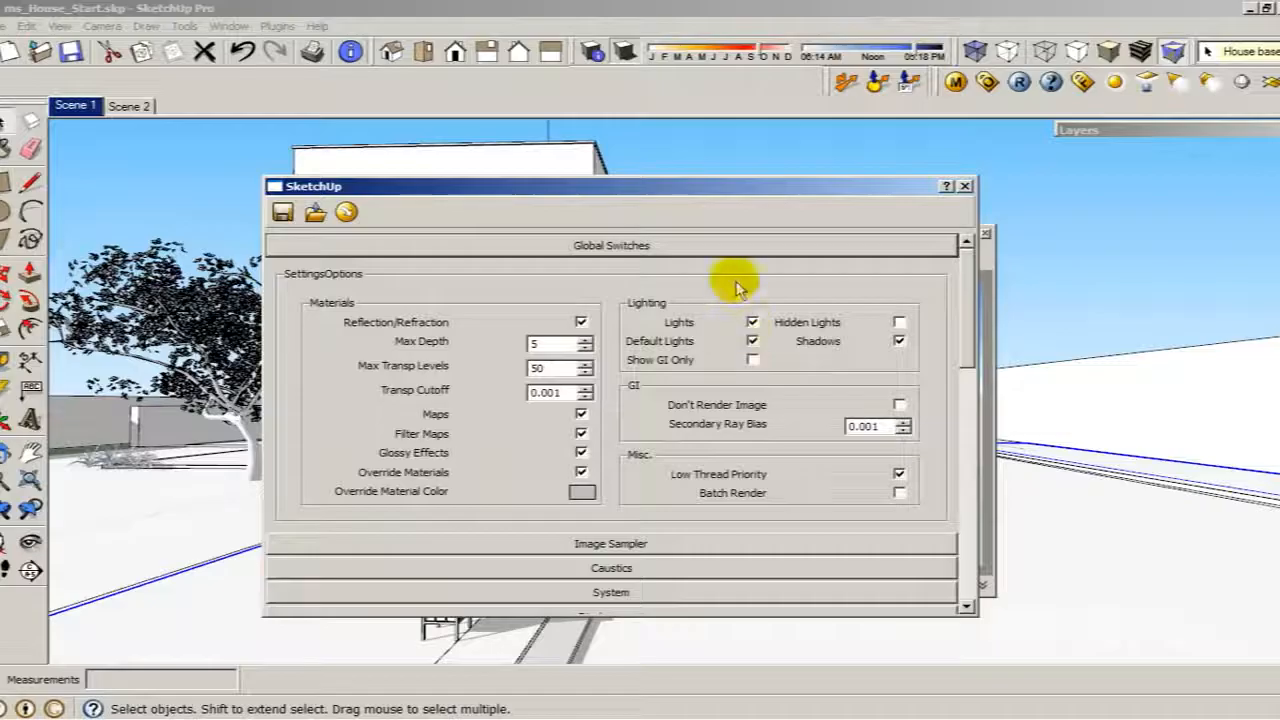
{"action": "left_click", "coordinate": [728, 245]}
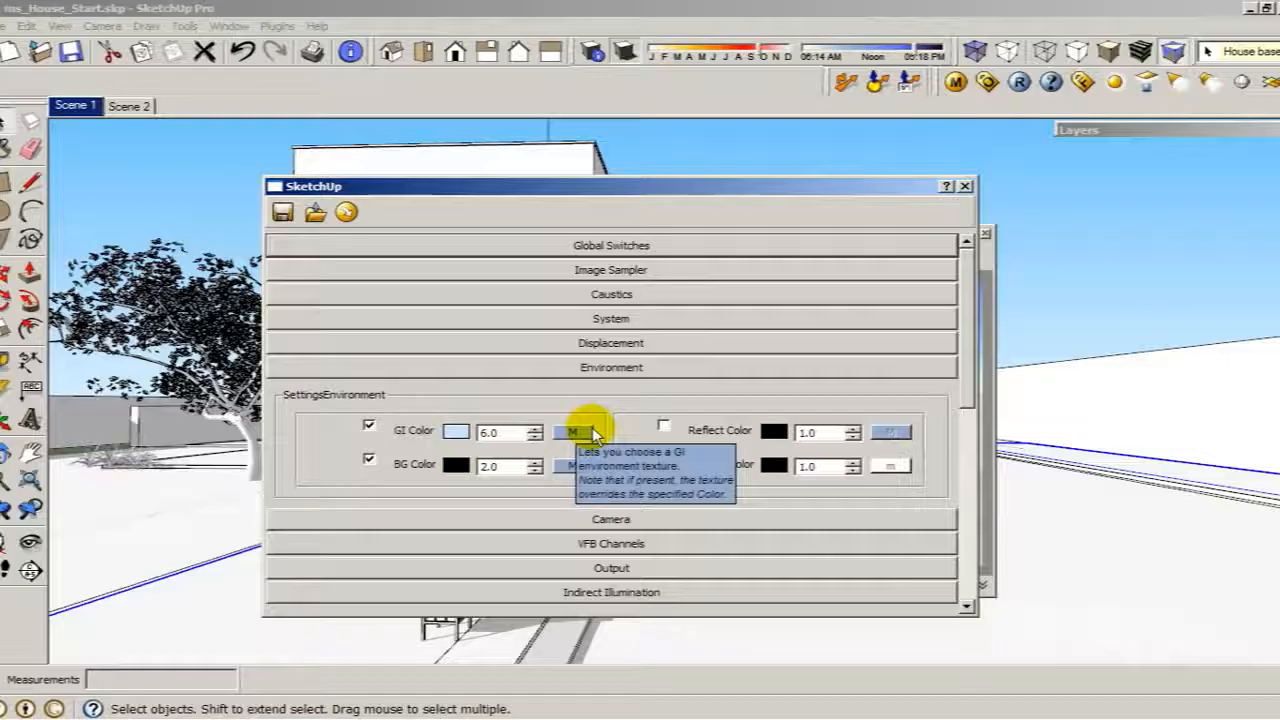
{"action": "left_click", "coordinate": [969, 185]}
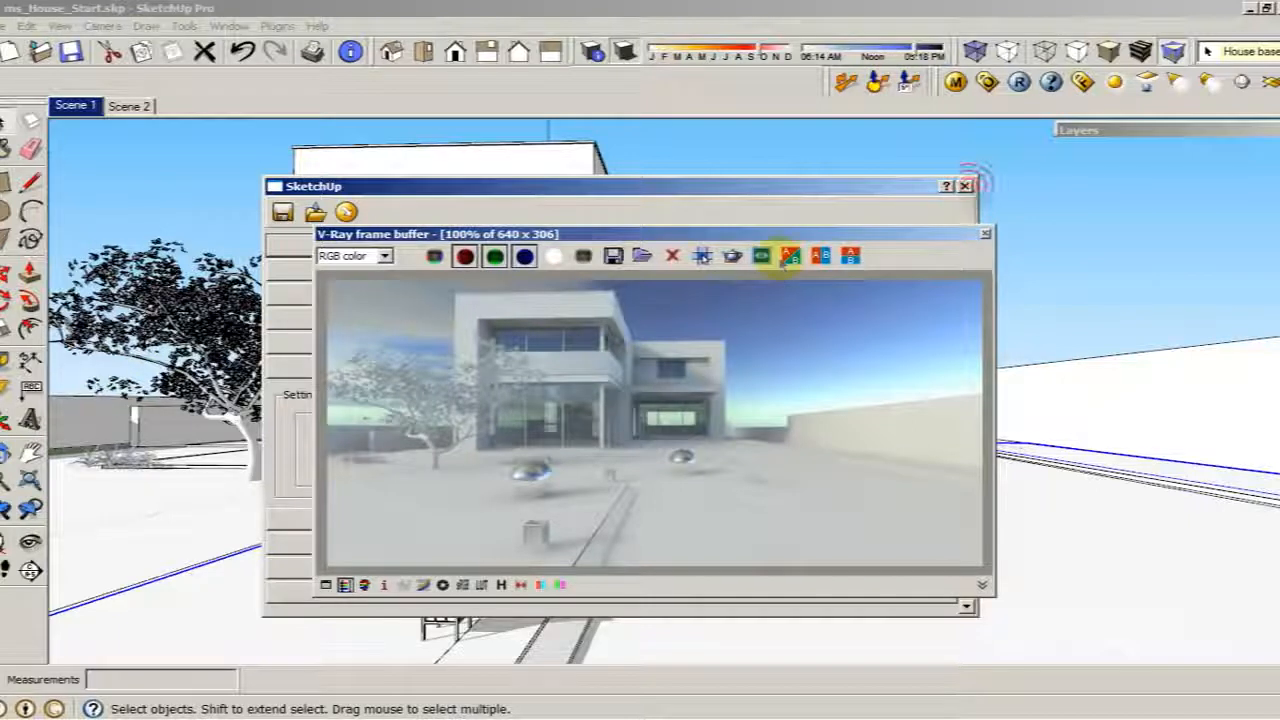